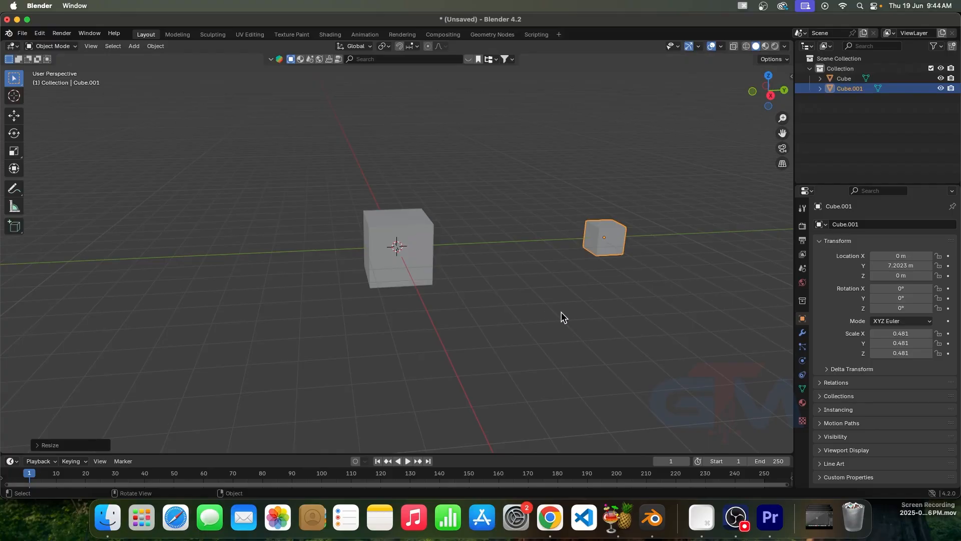
# - Join the large and small cubes into one object, keeping the small cube as the active object
pyautogui.click(414, 235)
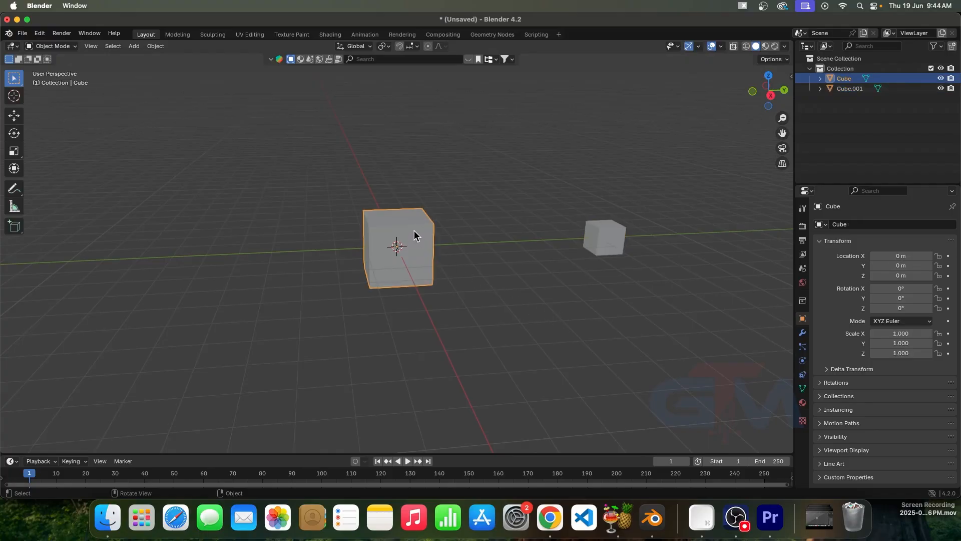
pyautogui.keyDown('shift'); pyautogui.click(605, 235); pyautogui.keyUp('shift')
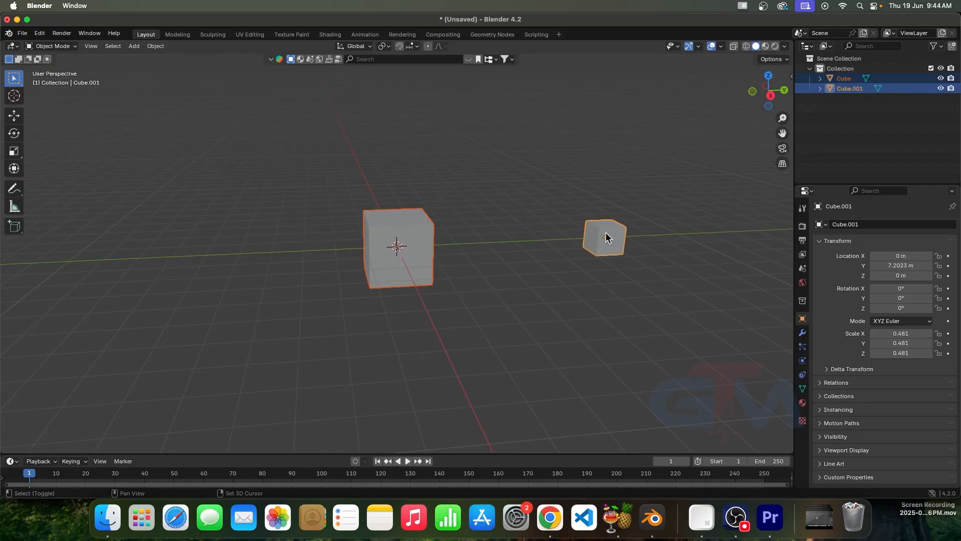
pyautogui.rightClick(443, 229)
pyautogui.click(443, 229)
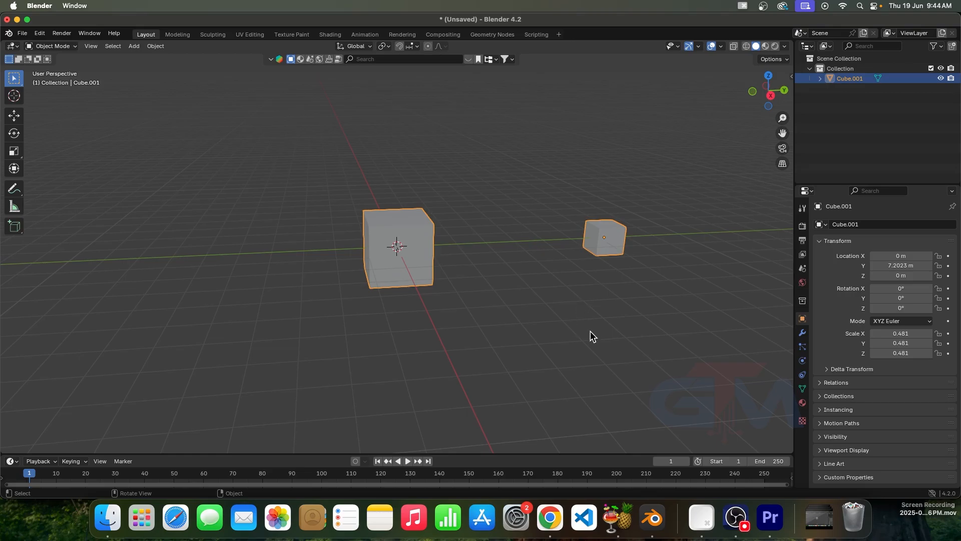
# - Move the joined object about 0.8 m, mostly upward, and rotate it freehand several times, ending at about −10° on X
pyautogui.press('g')
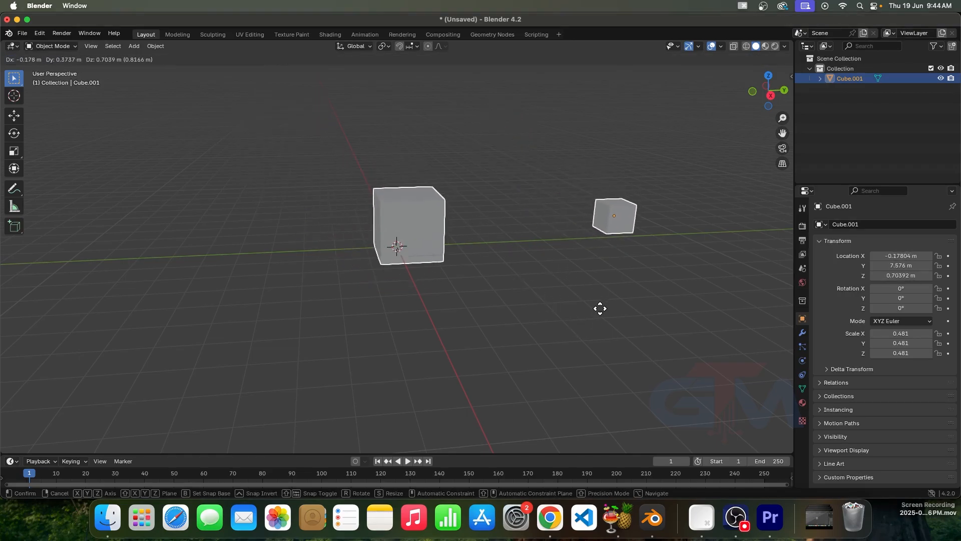
pyautogui.click(605, 315)
pyautogui.press('r')
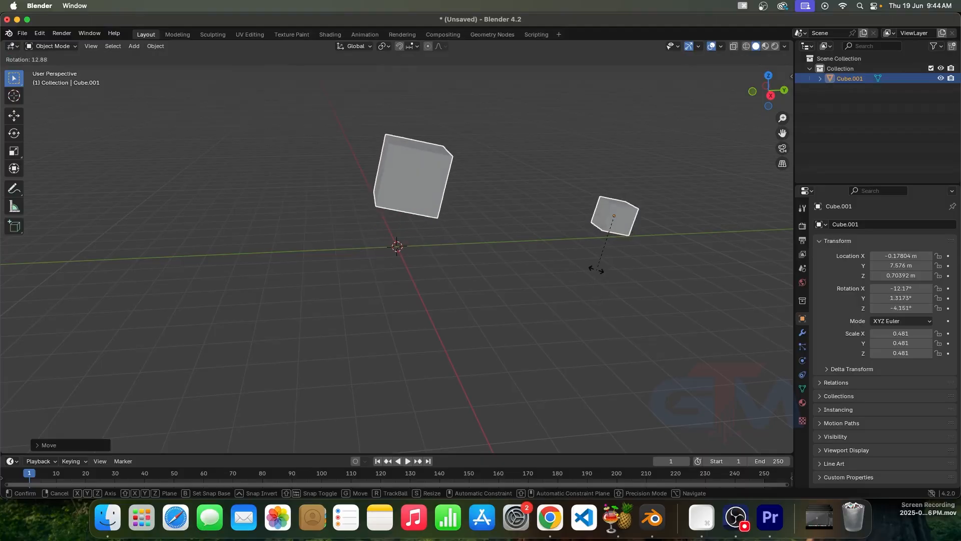
pyautogui.click(605, 276)
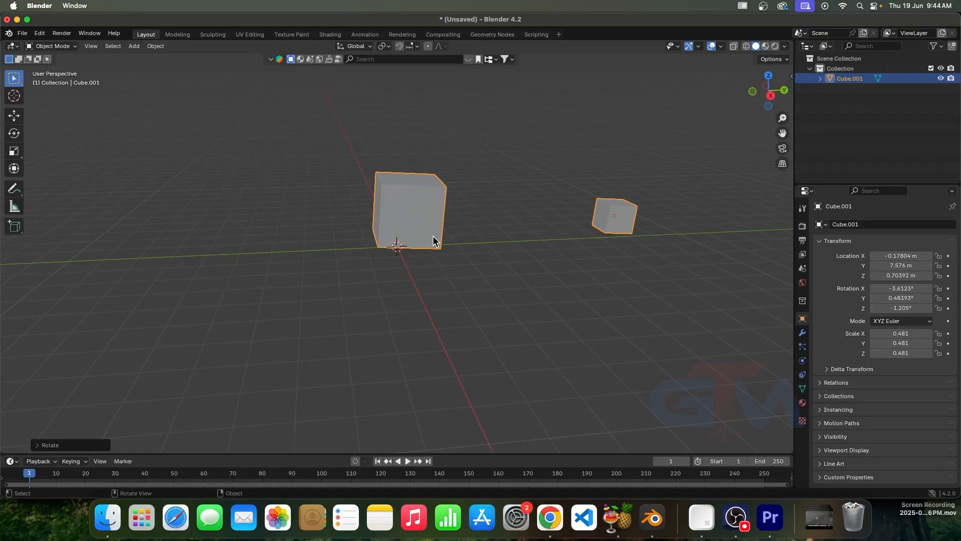
pyautogui.press('r')
pyautogui.click(523, 290)
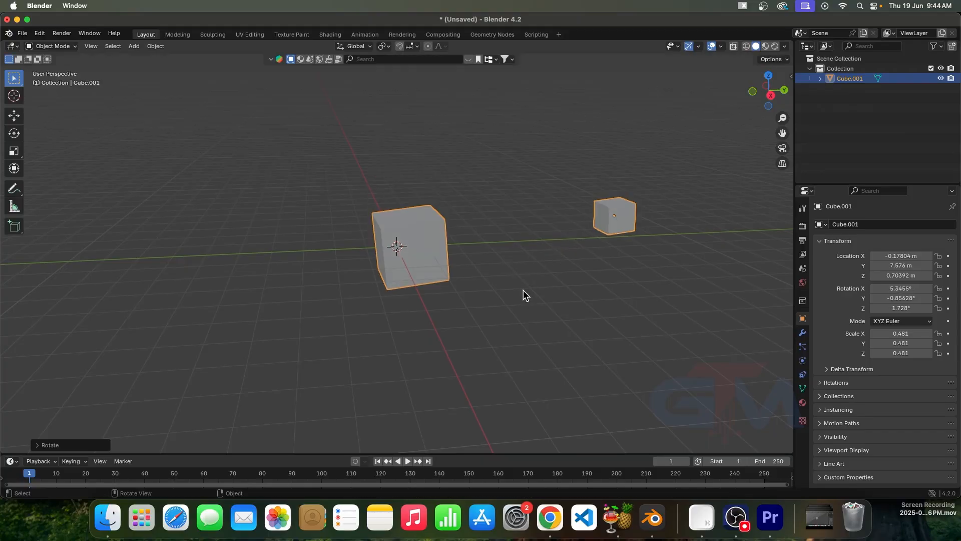
pyautogui.press('r')
pyautogui.click(523, 270)
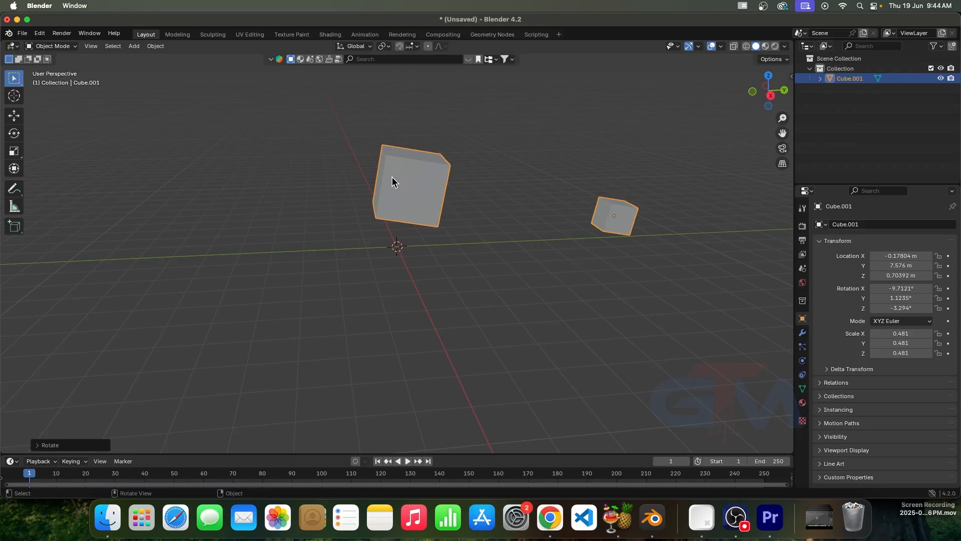
# - Undo the rotations, the move and the join to restore two separate cubes
pyautogui.hotkey('ctrl', 'z')
pyautogui.hotkey('ctrl', 'z')
pyautogui.hotkey('ctrl', 'z')
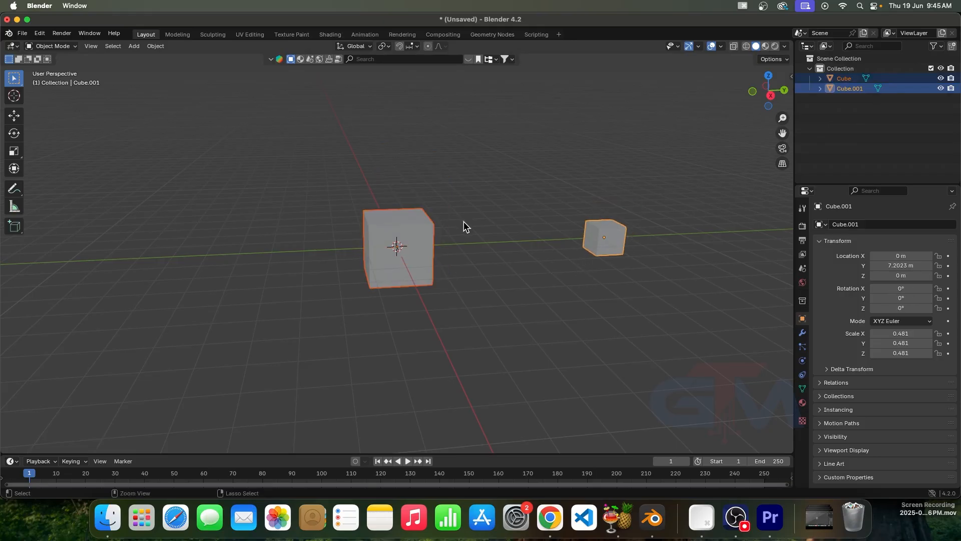
# - Select the smaller cube and rename it "small"
pyautogui.click(464, 222)
pyautogui.click(426, 248)
pyautogui.click(603, 237)
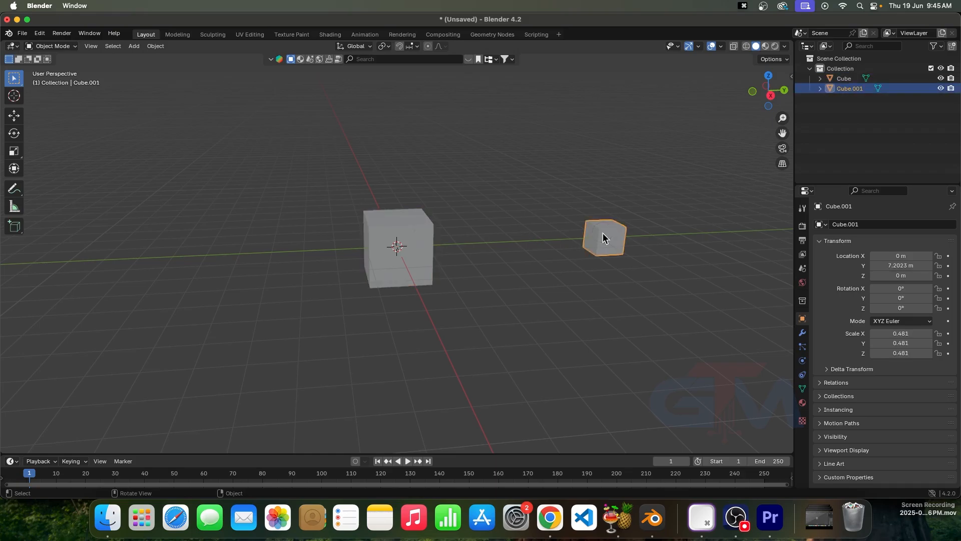
pyautogui.click(842, 79)
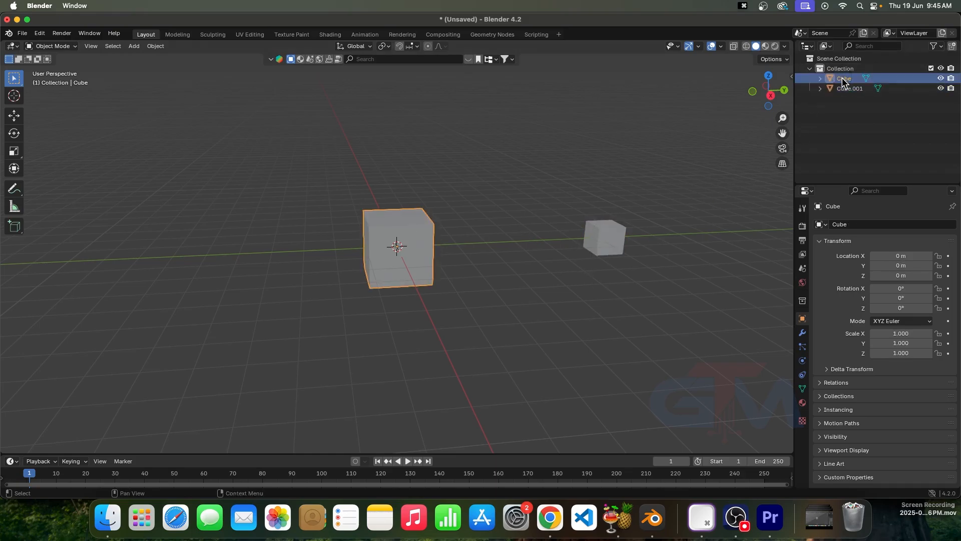
pyautogui.click(845, 88)
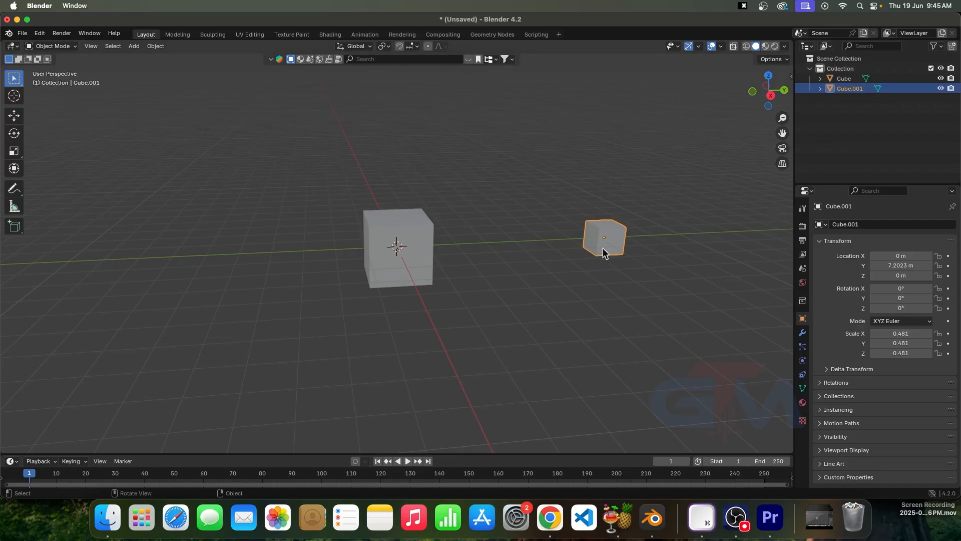
pyautogui.doubleClick(848, 89)
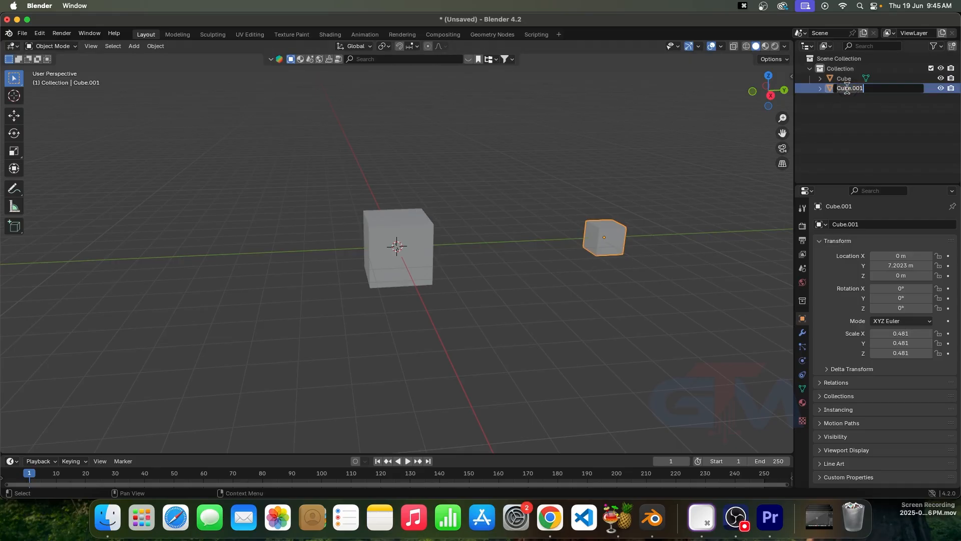
pyautogui.write('small')
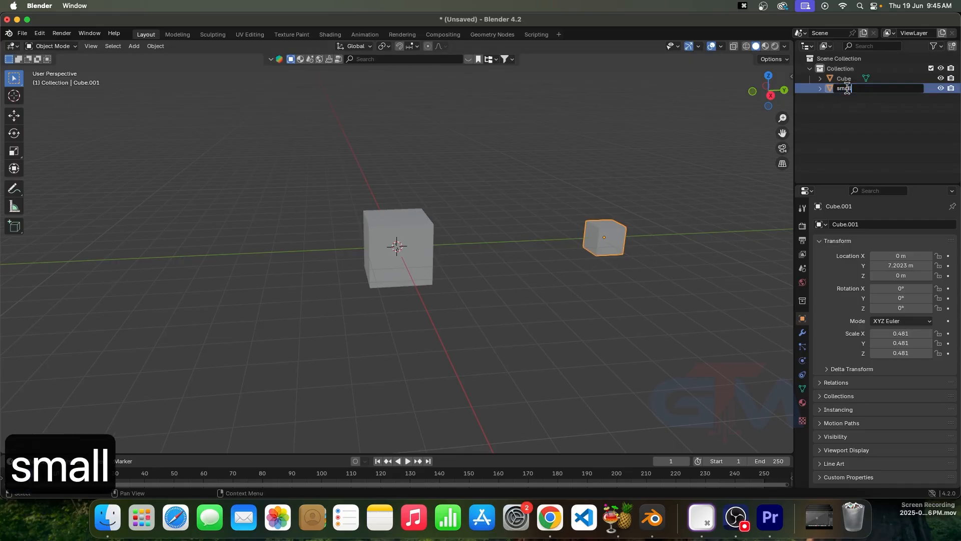
pyautogui.press('Return')
# - Rename the larger cube at the origin "big"
pyautogui.click(846, 79)
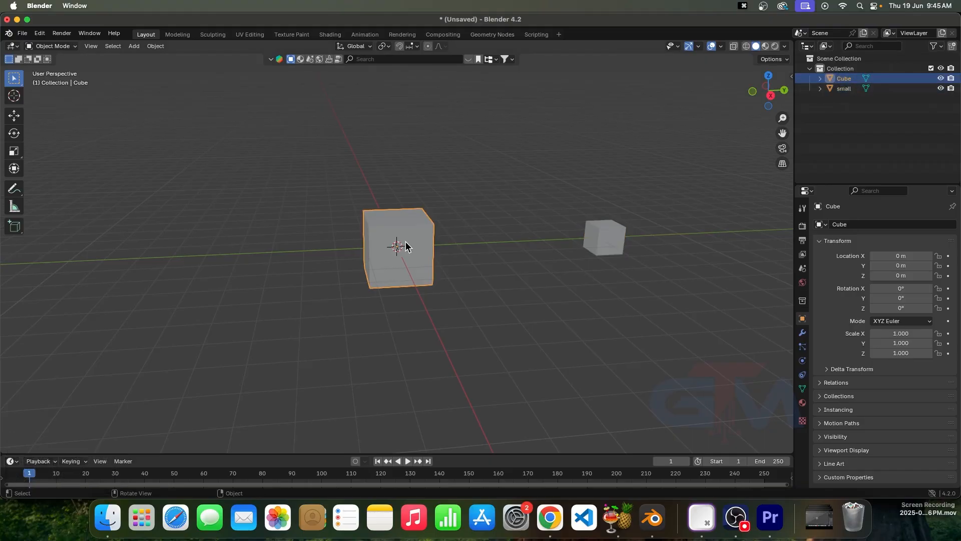
pyautogui.doubleClick(845, 78)
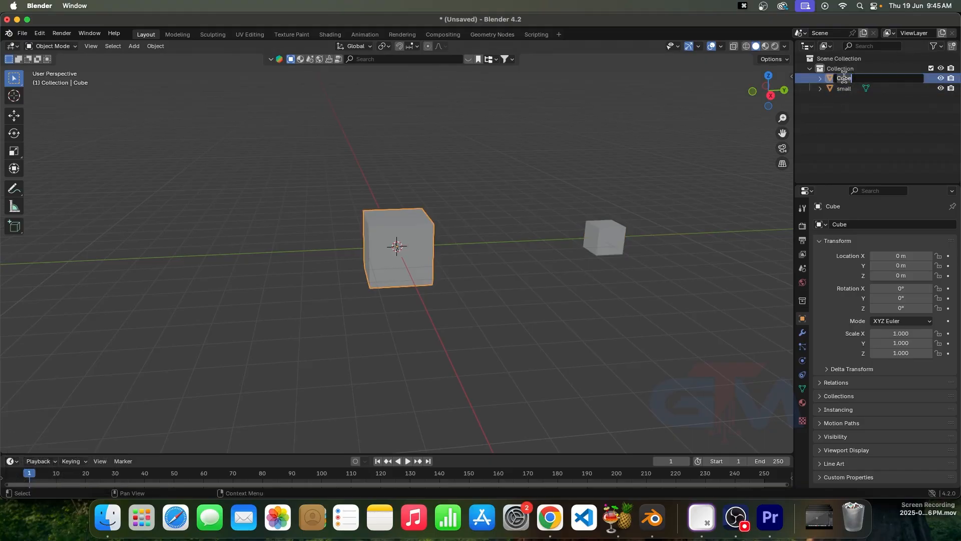
pyautogui.write('big')
pyautogui.press('Return')
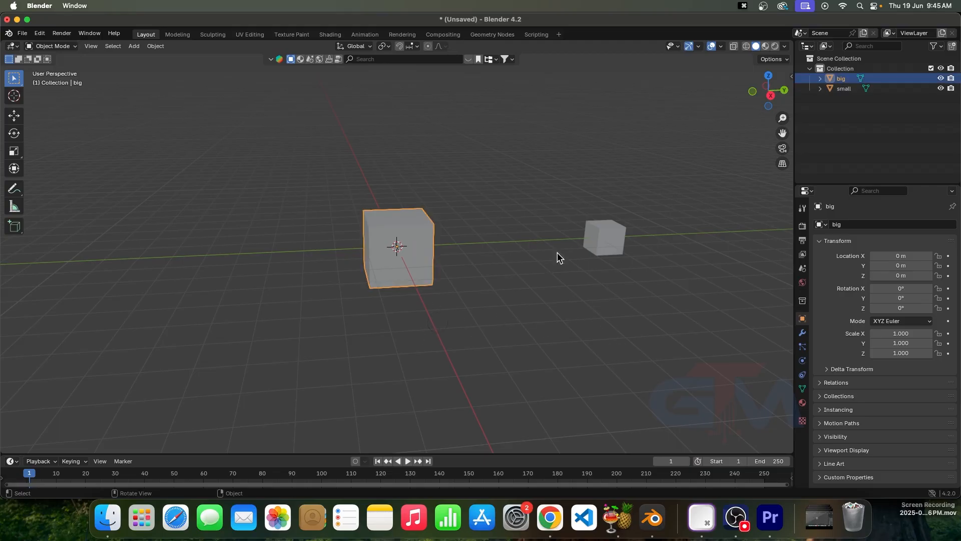
# - Parent the small cube to the big cube with the Object parent type and expand the big cube's hierarchy in the scene list
pyautogui.click(607, 236)
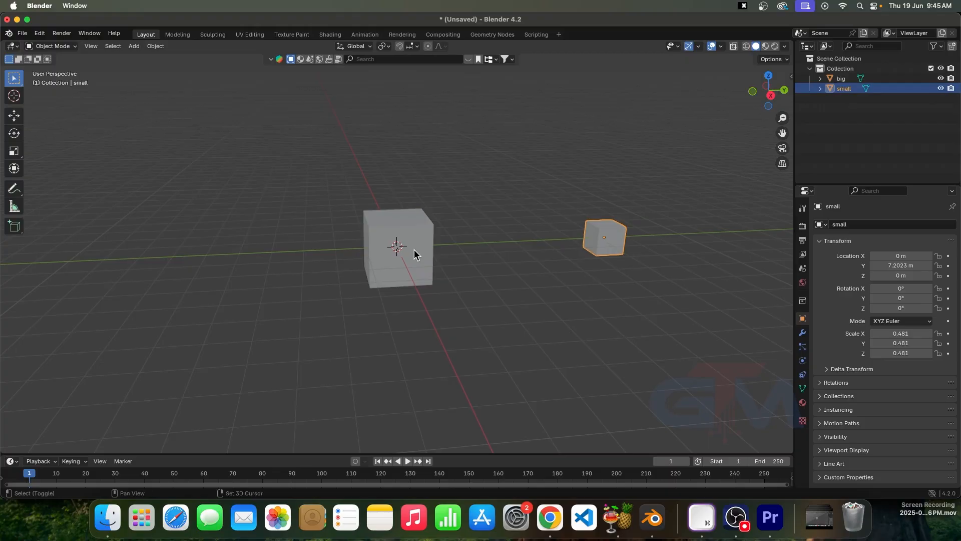
pyautogui.keyDown('shift'); pyautogui.click(416, 232); pyautogui.keyUp('shift')
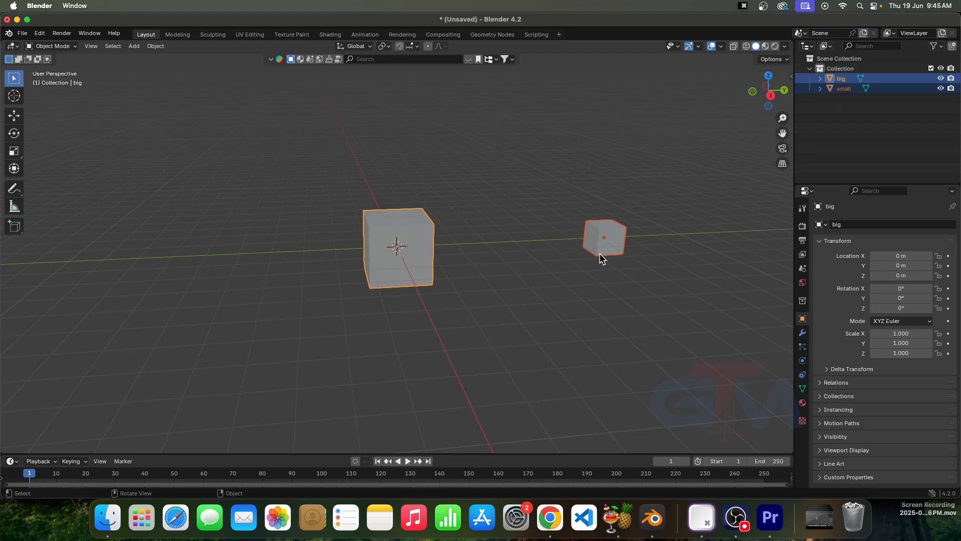
pyautogui.rightClick(409, 218)
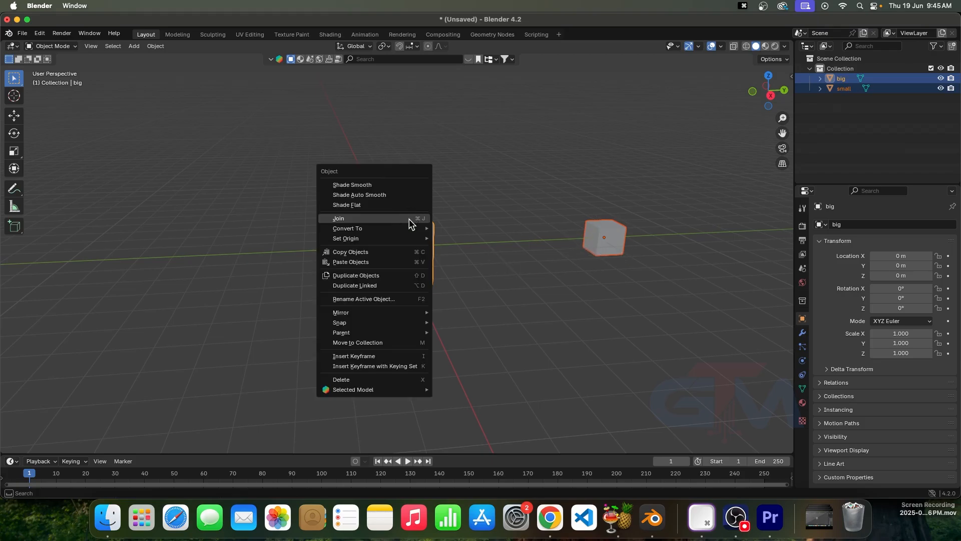
pyautogui.moveTo(397, 331)
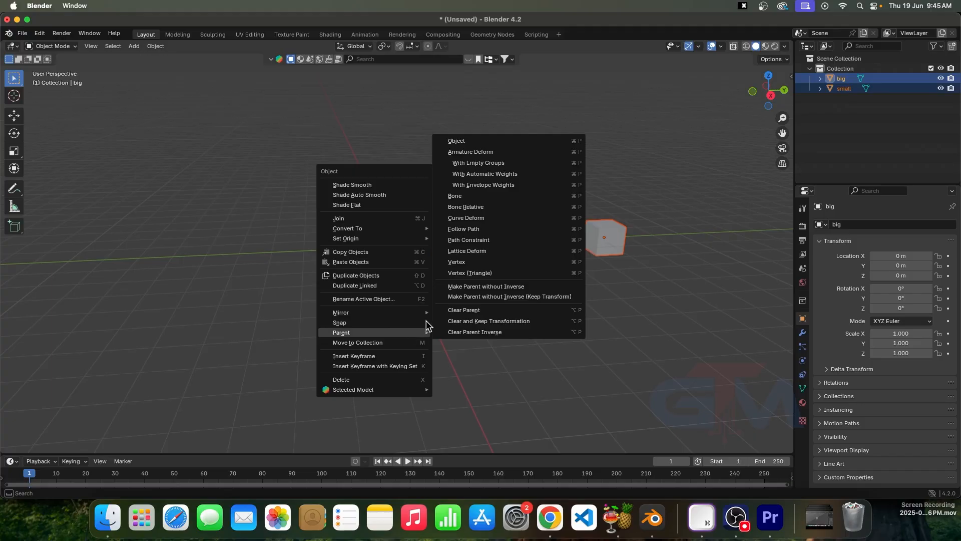
pyautogui.click(501, 142)
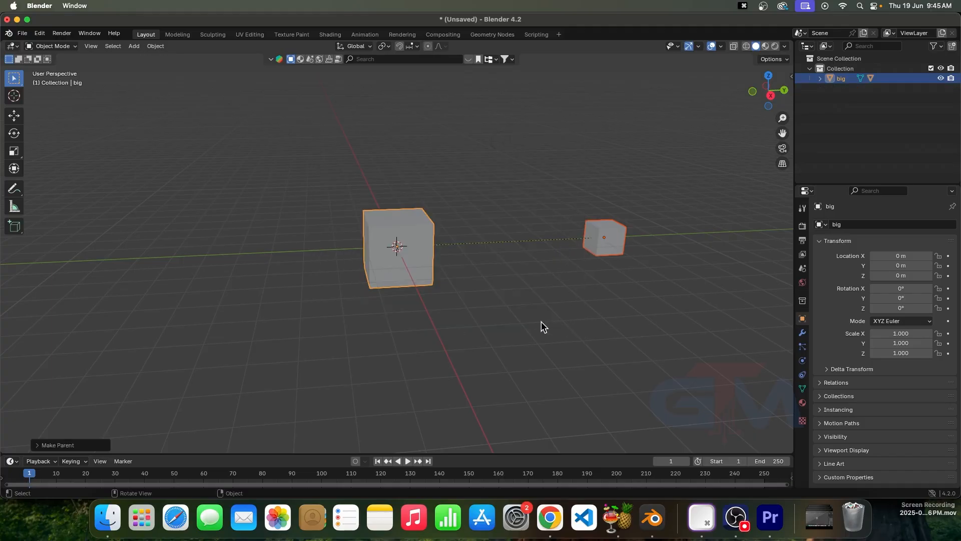
pyautogui.click(821, 79)
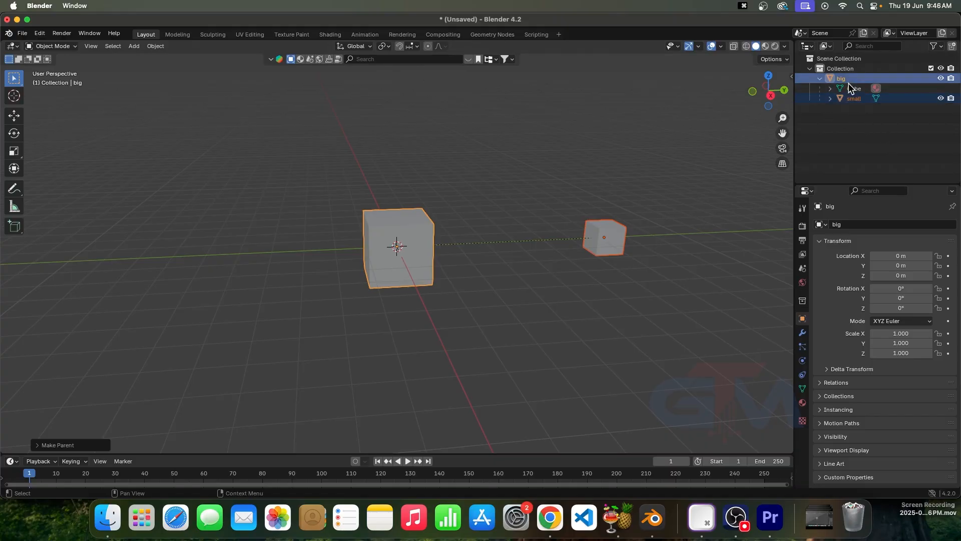
pyautogui.click(566, 298)
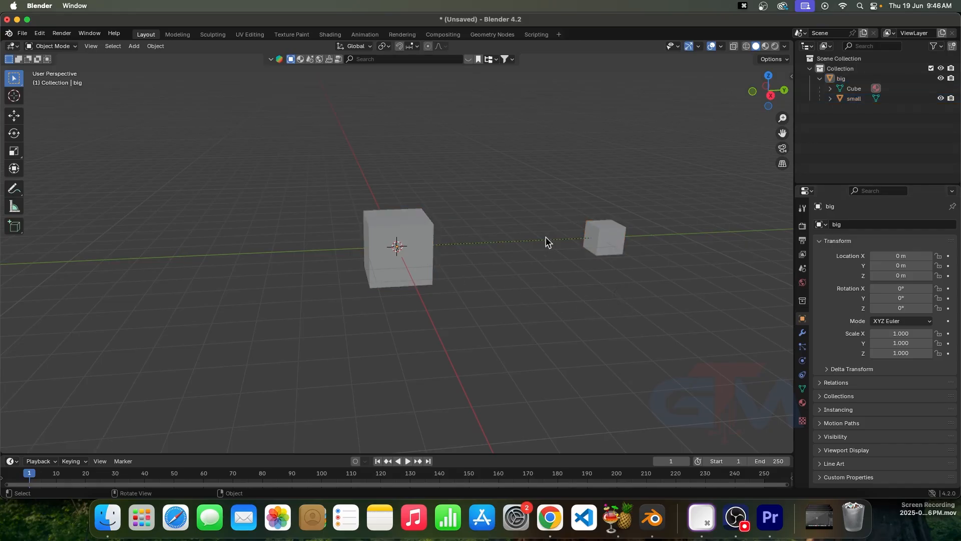
# - Rotate the big parent cube freehand to about 10° on X, −2° on Y and 3° on Z
pyautogui.click(416, 232)
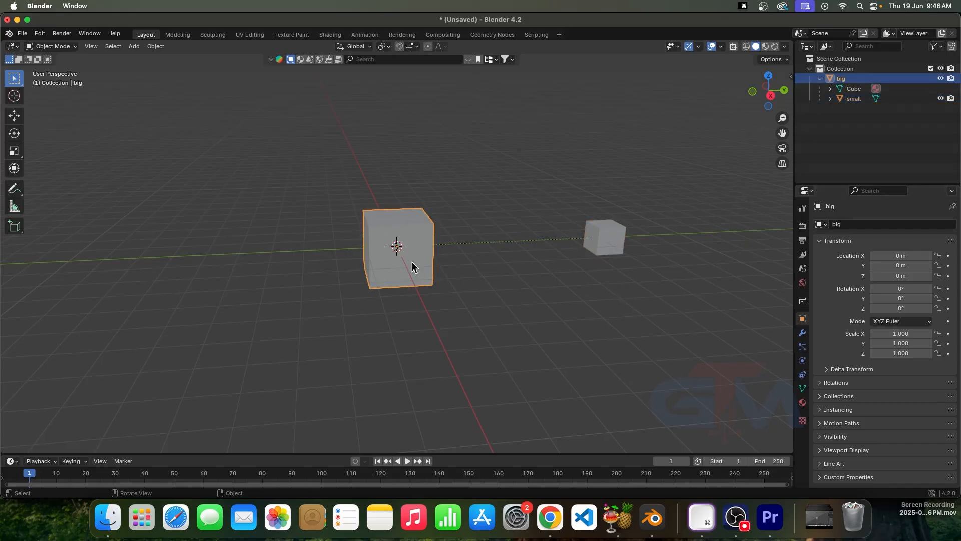
pyautogui.click(596, 231)
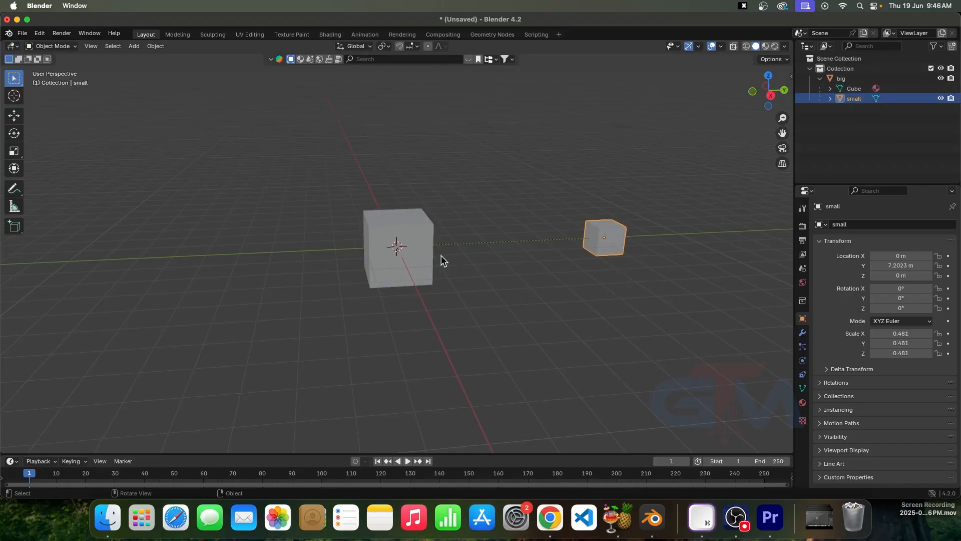
pyautogui.click(409, 231)
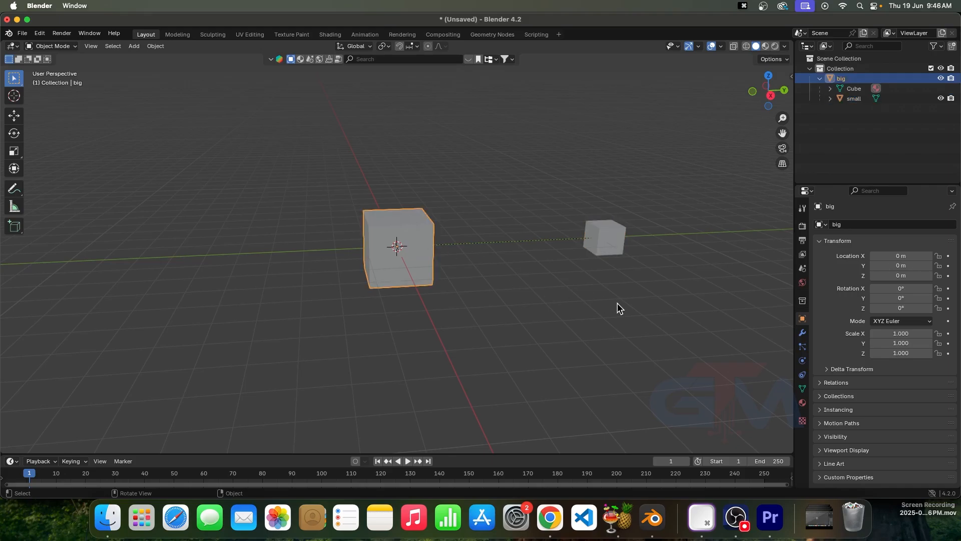
pyautogui.press('r')
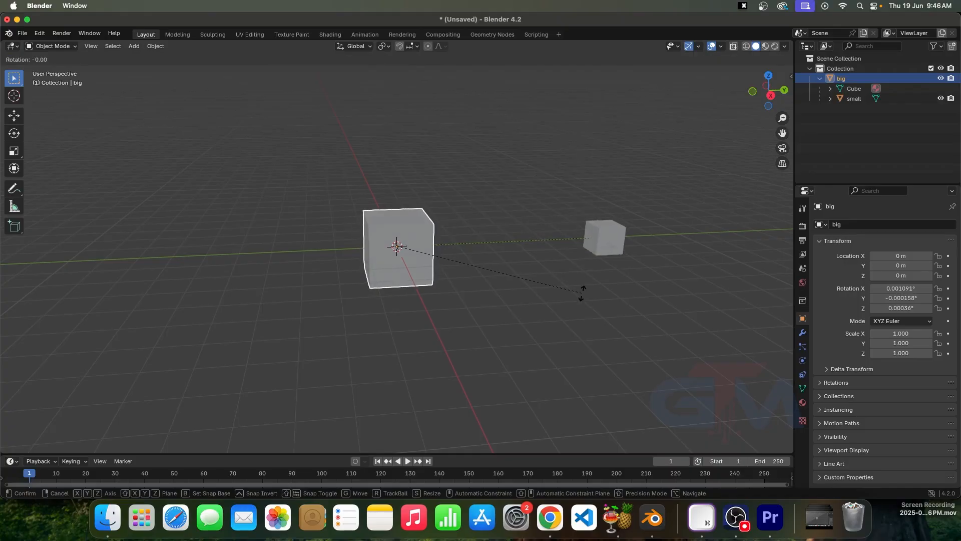
pyautogui.click(583, 258)
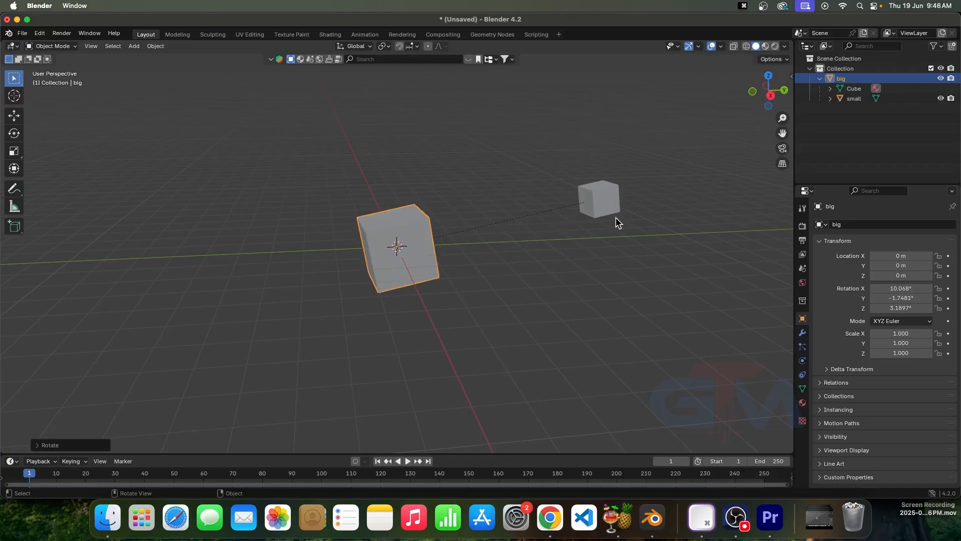
# - Rotate only the small child cube freehand to about 83° on X, −25° on Y and 12° on Z
pyautogui.click(611, 198)
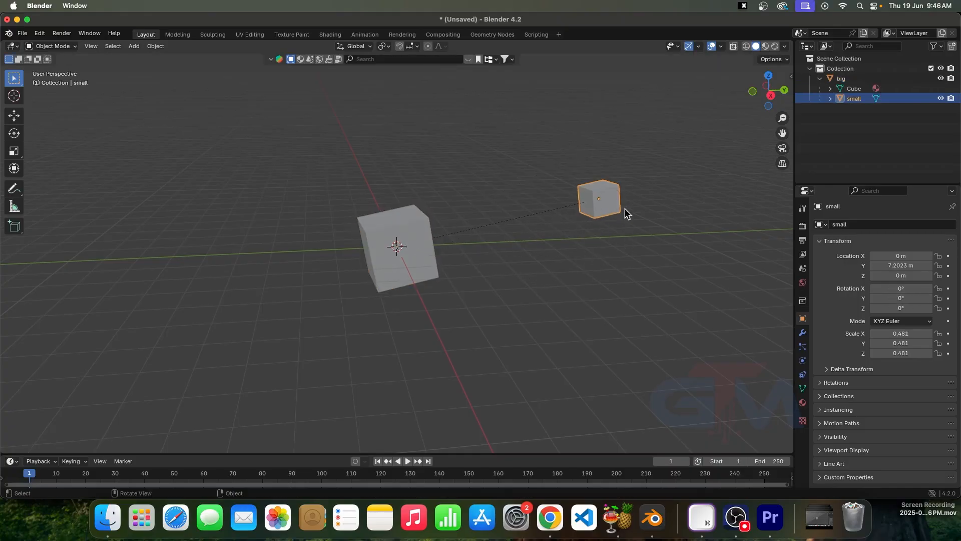
pyautogui.press('r')
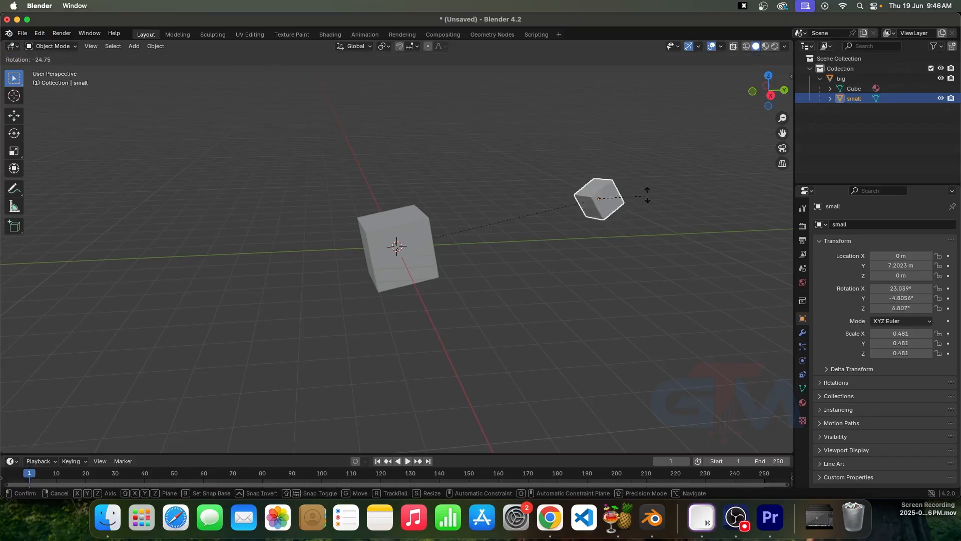
pyautogui.click(623, 243)
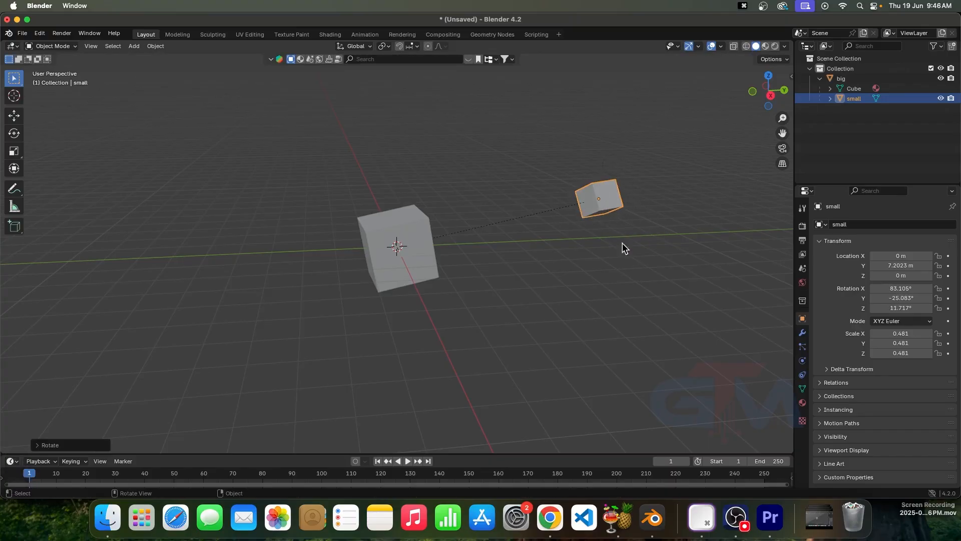
# - Rotate the big parent cube again freehand to about 14° on X, −3° on Y and 4° on Z
pyautogui.click(421, 259)
pyautogui.press('r')
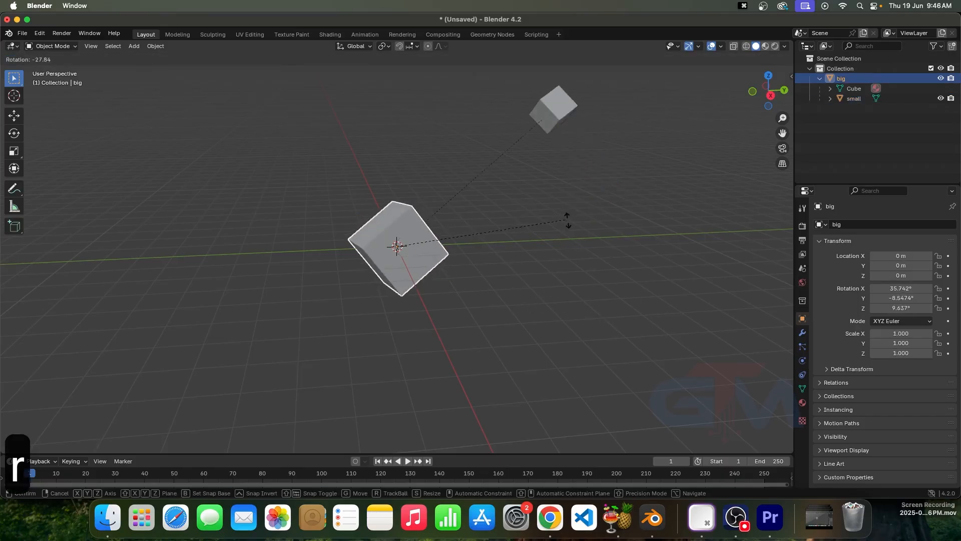
pyautogui.click(575, 293)
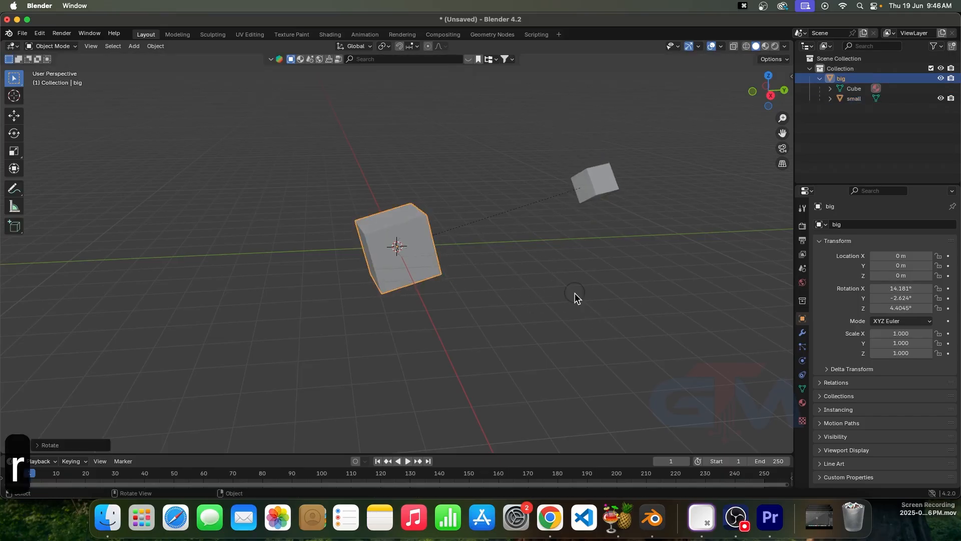
# - Rotate only the small child cube freehand to about 415° on X, −15° on Y and 12° on Z
pyautogui.click(603, 183)
pyautogui.press('r')
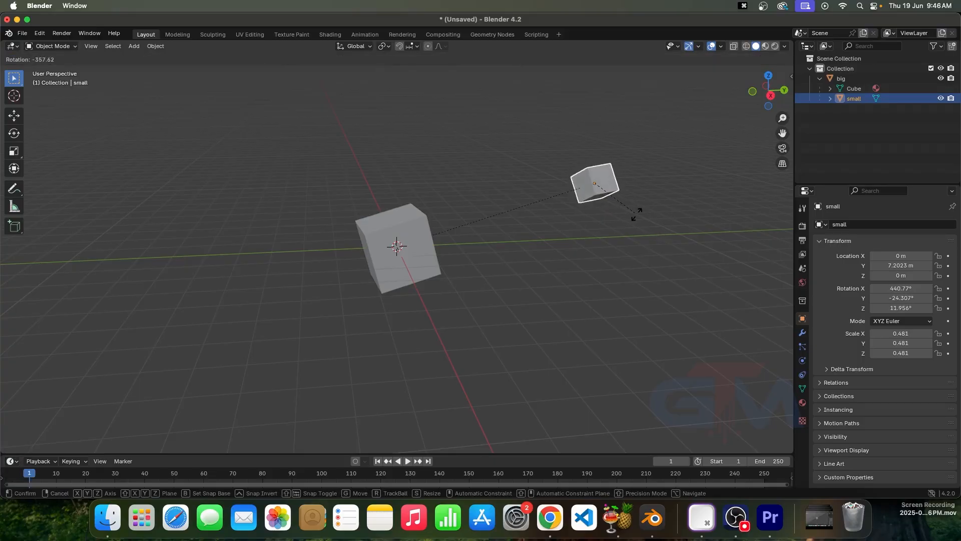
pyautogui.click(615, 227)
# - Move the small child cube freehand to about 0, 8.1, 0.43 m and scale it up to about 1.13
pyautogui.press('g')
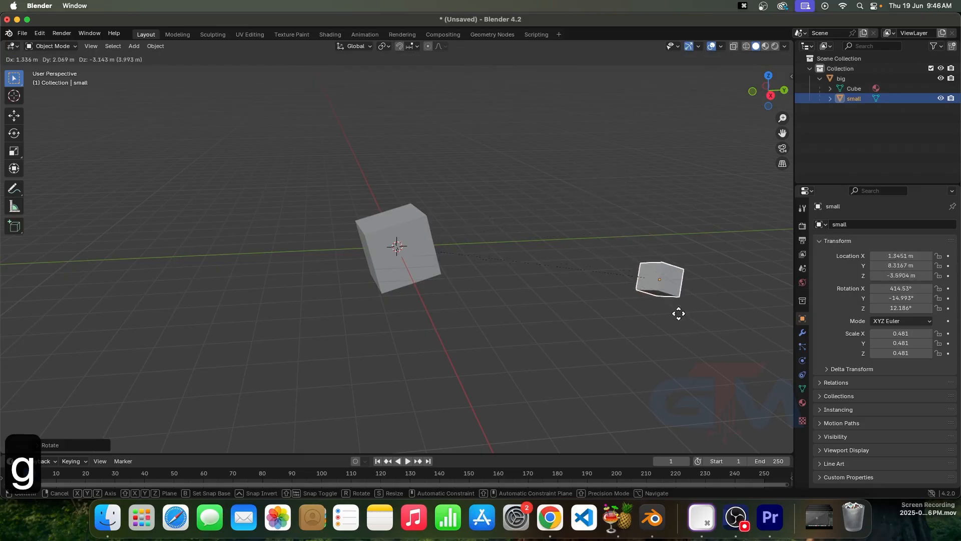
pyautogui.click(639, 212)
pyautogui.press('s')
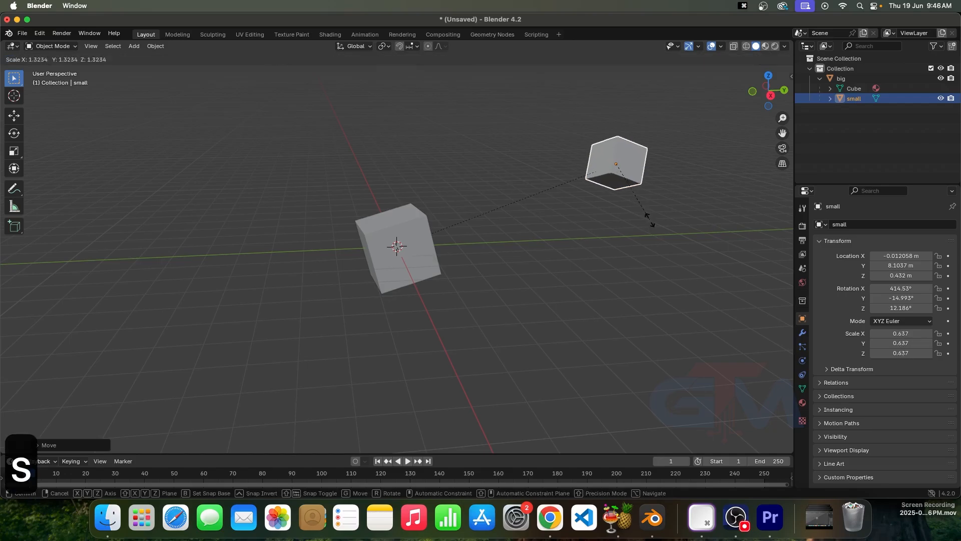
pyautogui.click(675, 262)
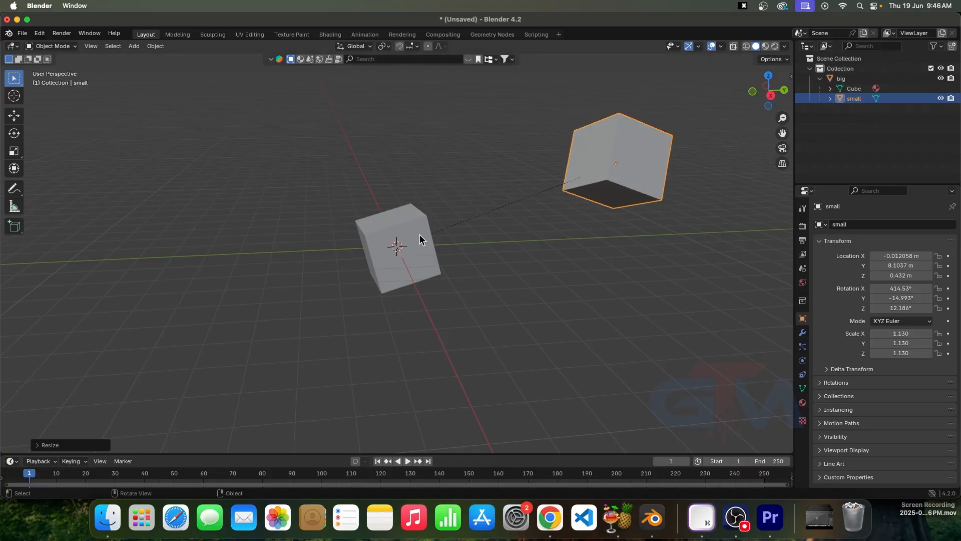
# - Clear the parenting test by undoing it and deleting the extra cube, leaving one unrotated cube at the origin
pyautogui.scroll(-3, 488, 193)
pyautogui.hotkey('ctrl', 'z')
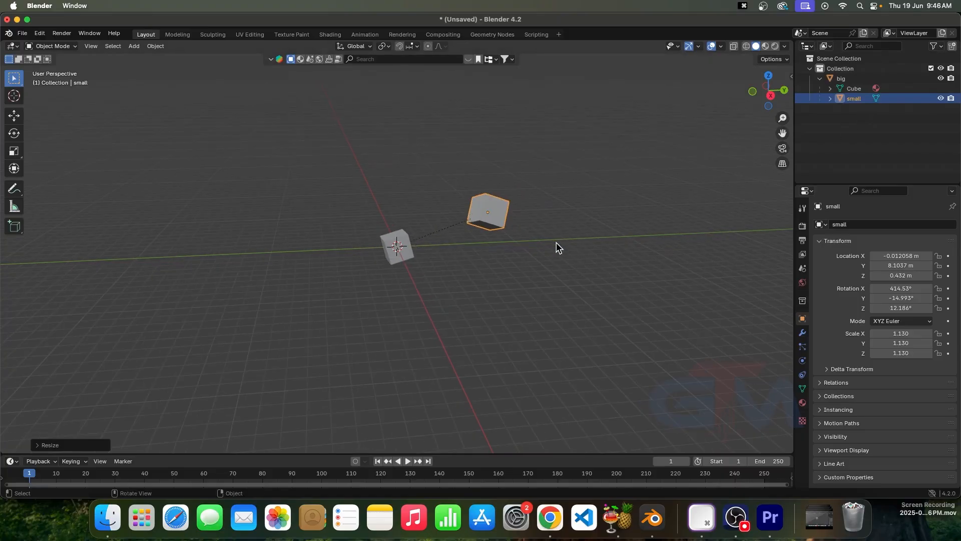
pyautogui.press('Delete')
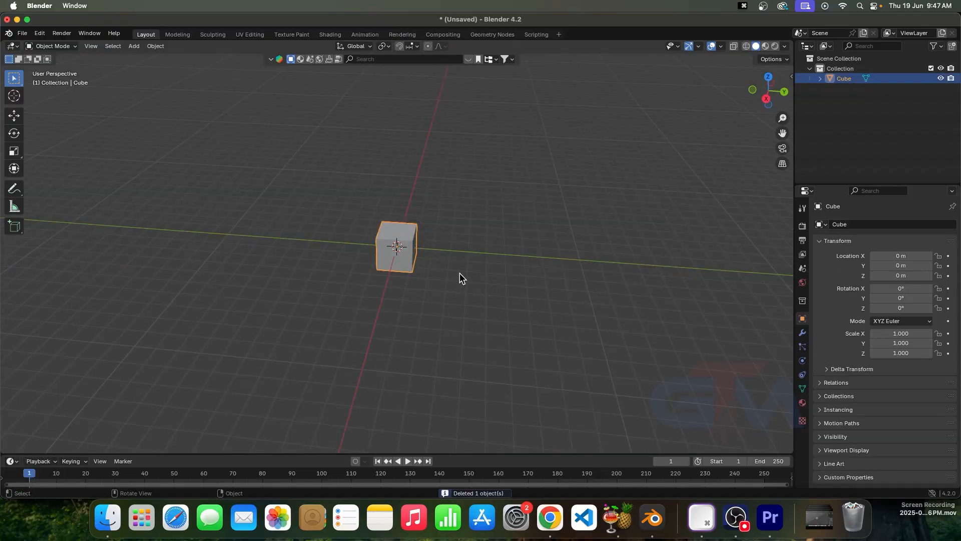
# - Duplicate the cube along Y to about 8.77 m and scale the copy down to about 0.417
pyautogui.hotkey('shift', 'd')
pyautogui.press('y')
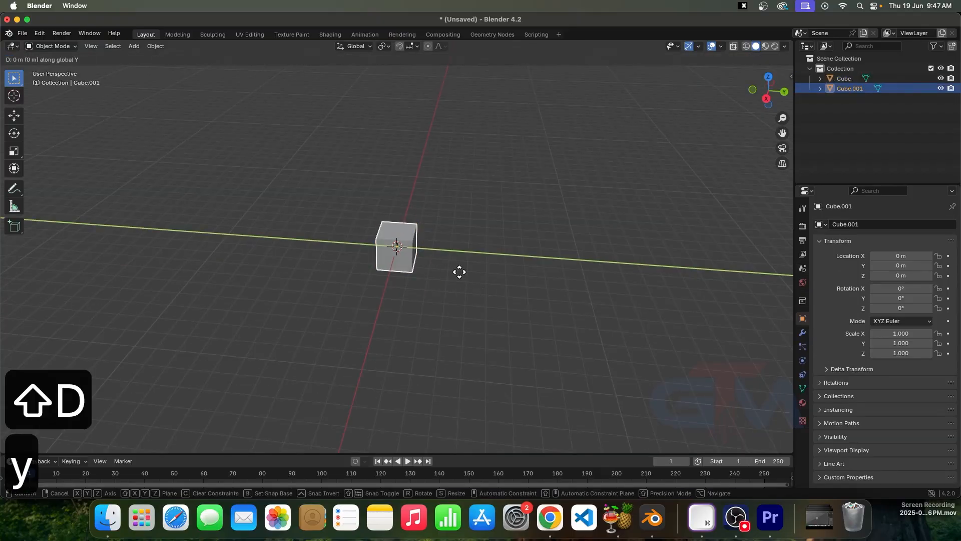
pyautogui.click(619, 274)
pyautogui.press('s')
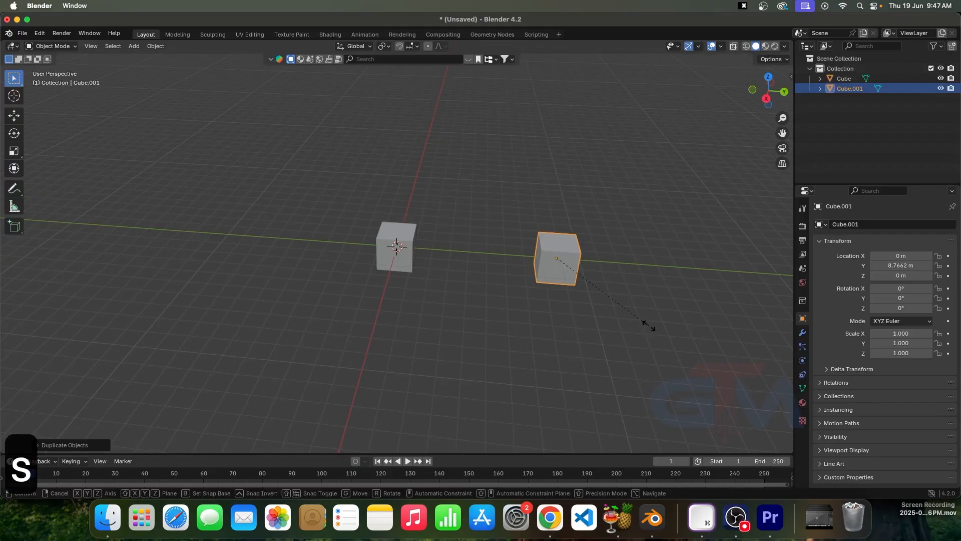
pyautogui.click(390, 249)
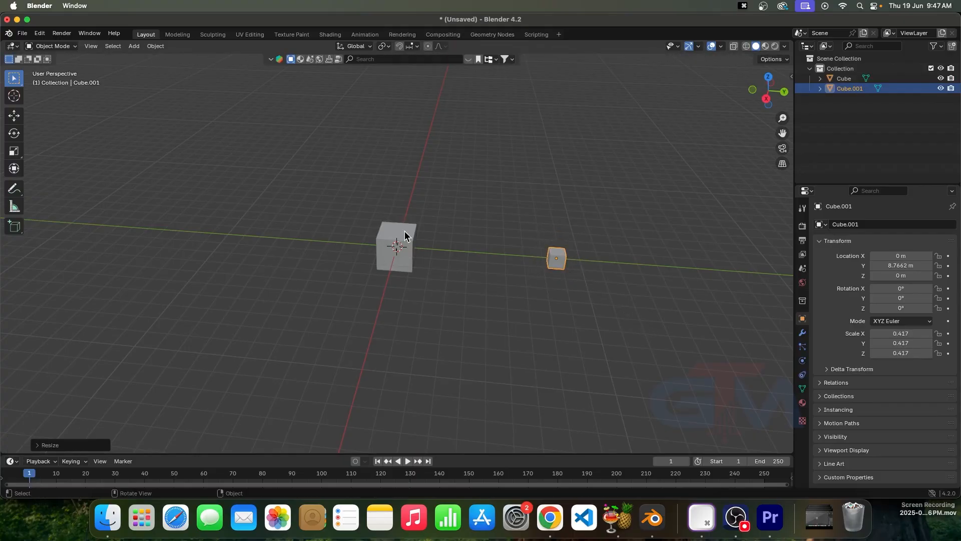
# - Duplicate the original cube along X to about −9.66 m and scale the copy down to about 0.435
pyautogui.click(406, 233)
pyautogui.hotkey('shift', 'd')
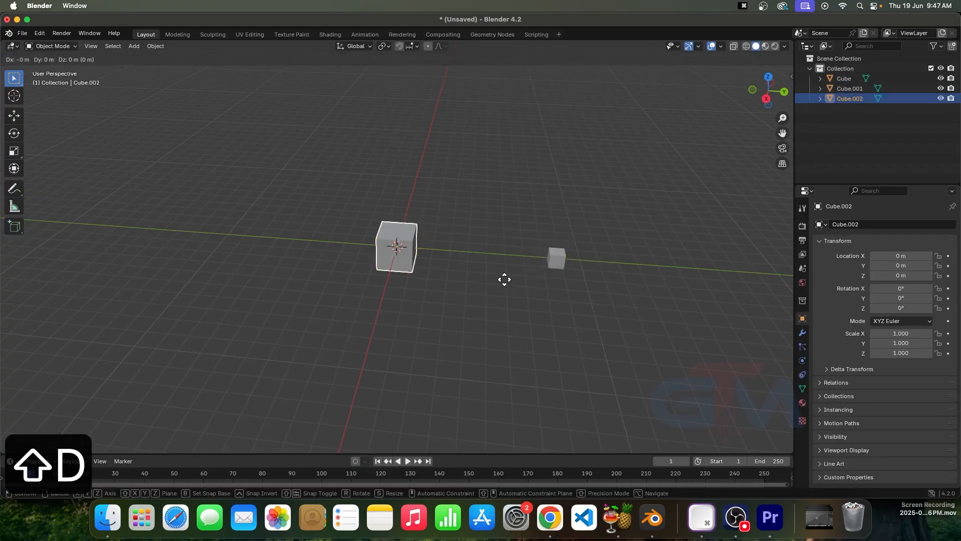
pyautogui.press('x')
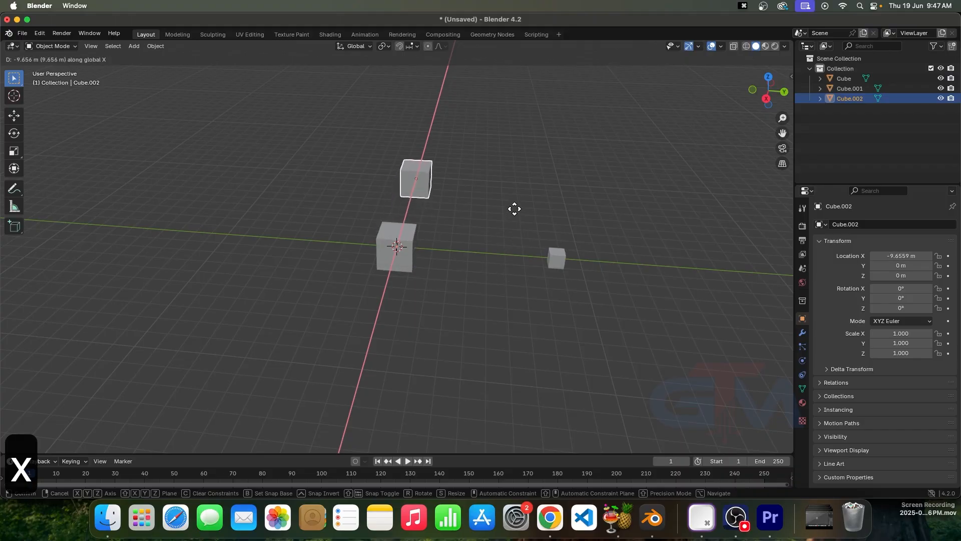
pyautogui.click(514, 210)
pyautogui.press('s')
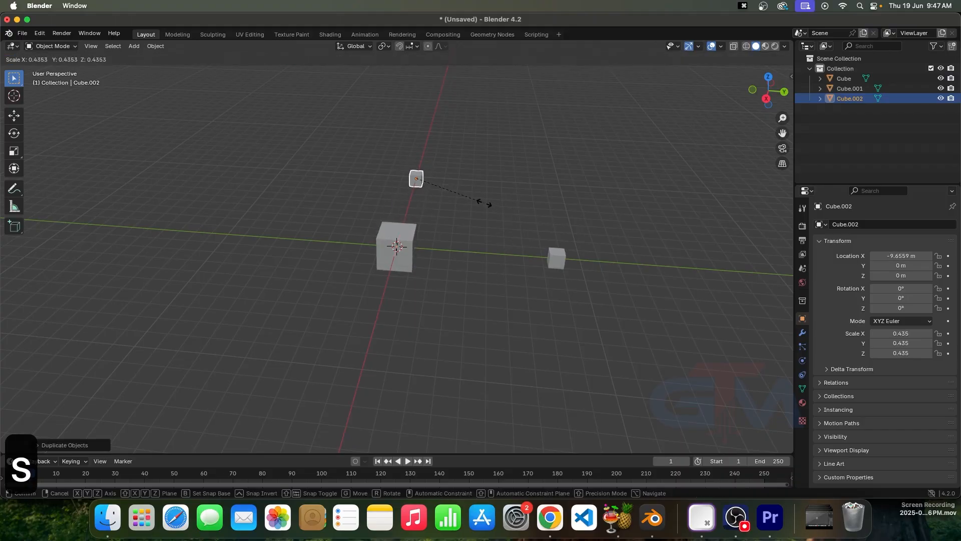
pyautogui.click(483, 201)
# - Duplicate the original cube along Y to about −7.83 m and scale the copy up to about 2.345
pyautogui.click(408, 255)
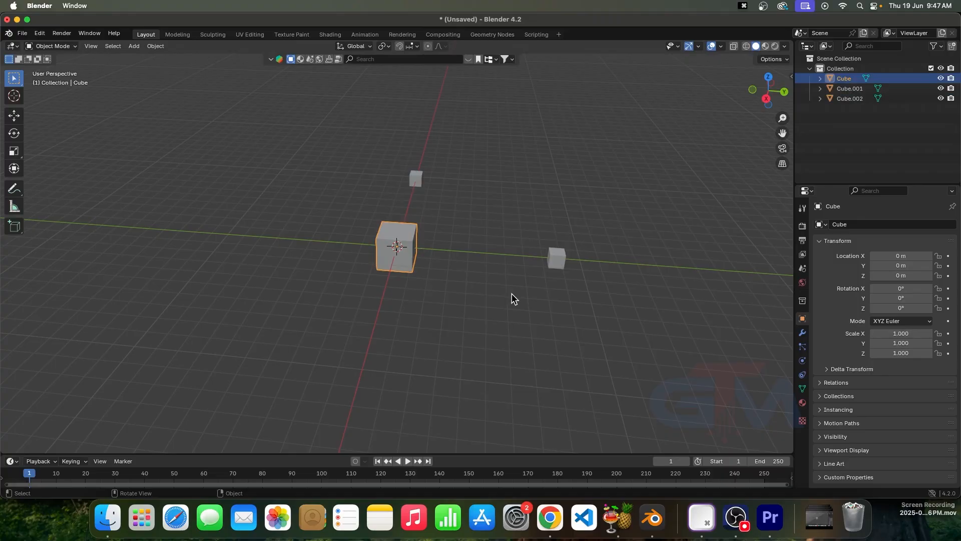
pyautogui.hotkey('shift', 'd')
pyautogui.press('y')
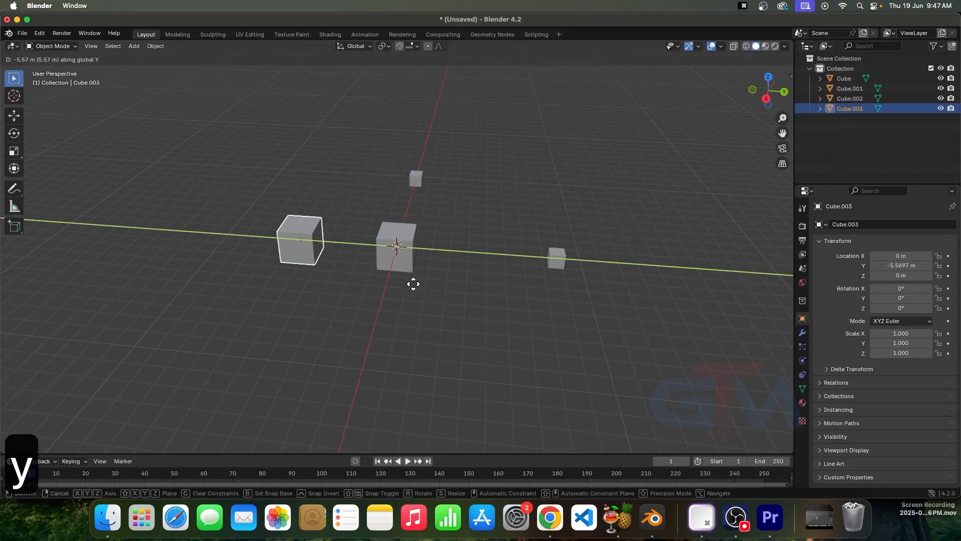
pyautogui.click(395, 289)
pyautogui.press('s')
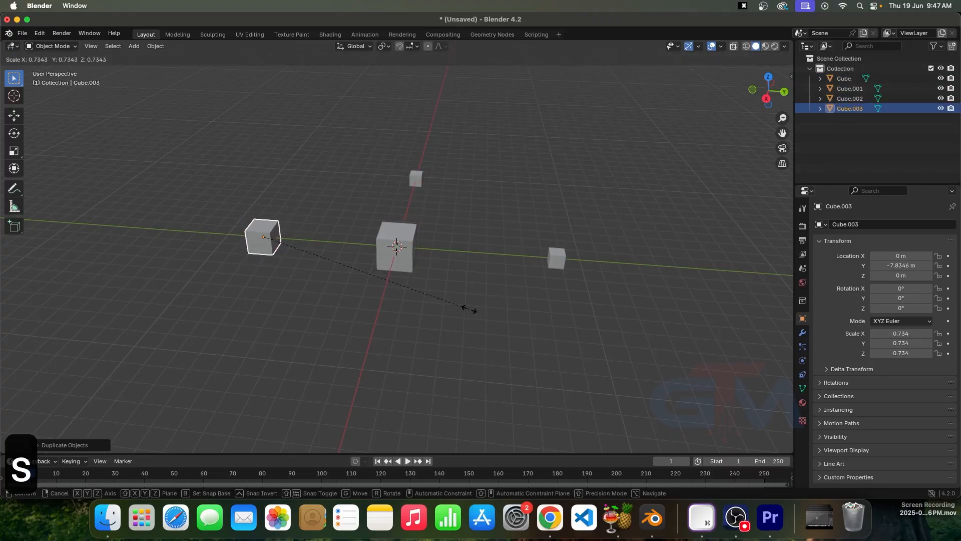
pyautogui.click(133, 391)
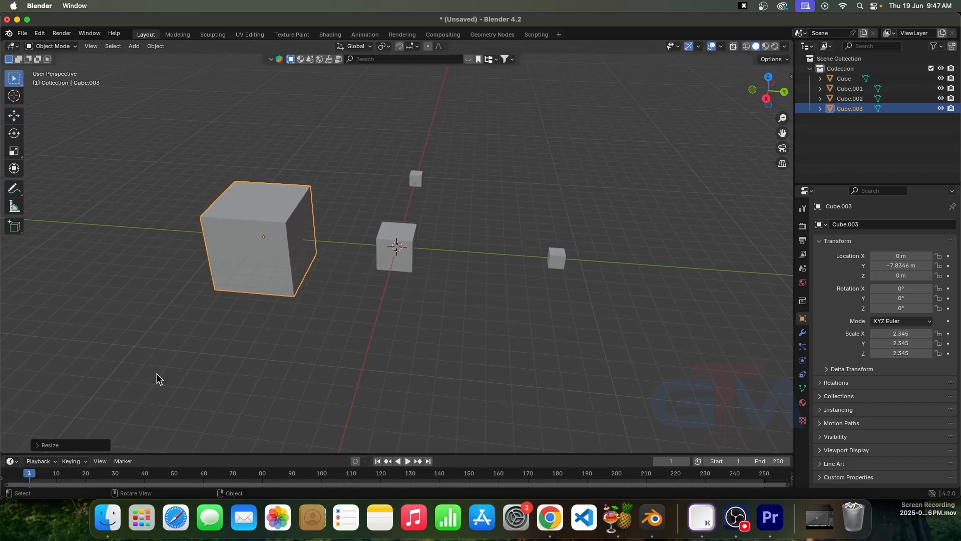
pyautogui.moveTo(479, 328); pyautogui.dragTo(413, 246, button='middle')
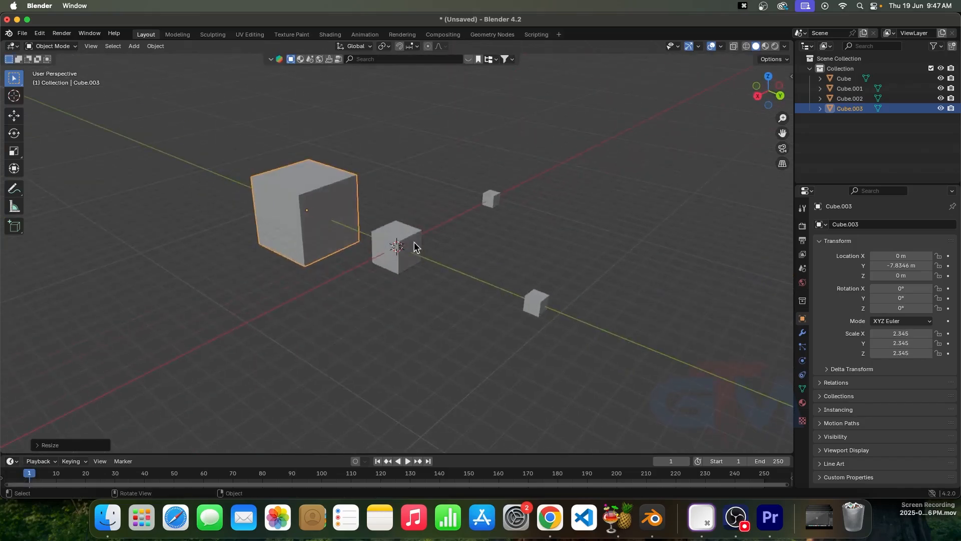
pyautogui.click(413, 243)
pyautogui.click(305, 192)
pyautogui.click(408, 235)
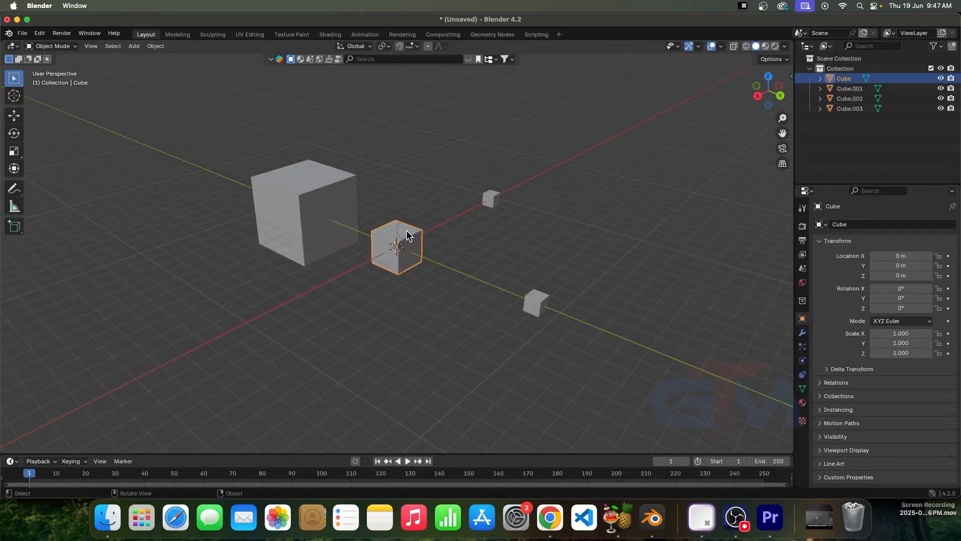
pyautogui.click(493, 196)
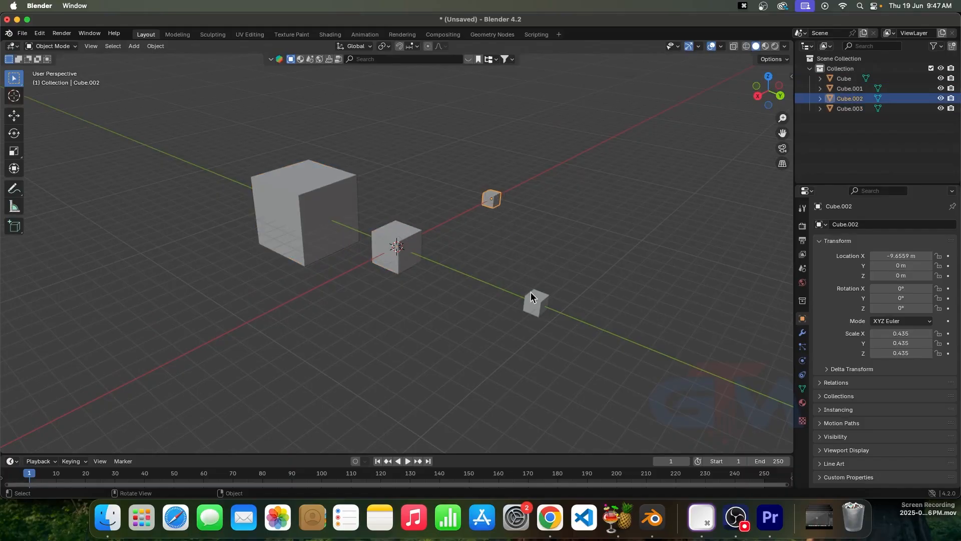
pyautogui.click(535, 301)
pyautogui.press('super+z')
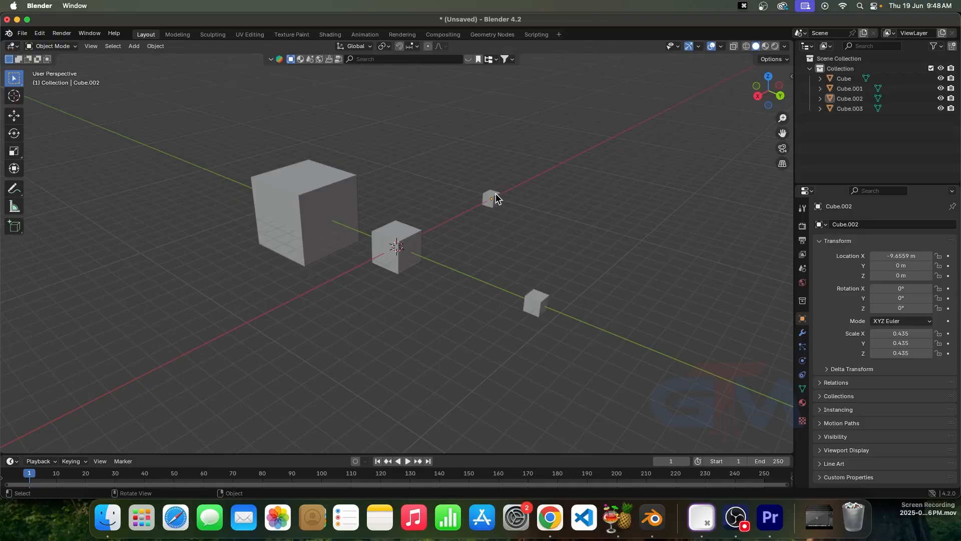
# - Rename the small cube on the X axis to son1
pyautogui.doubleClick(851, 99)
pyautogui.write('d')
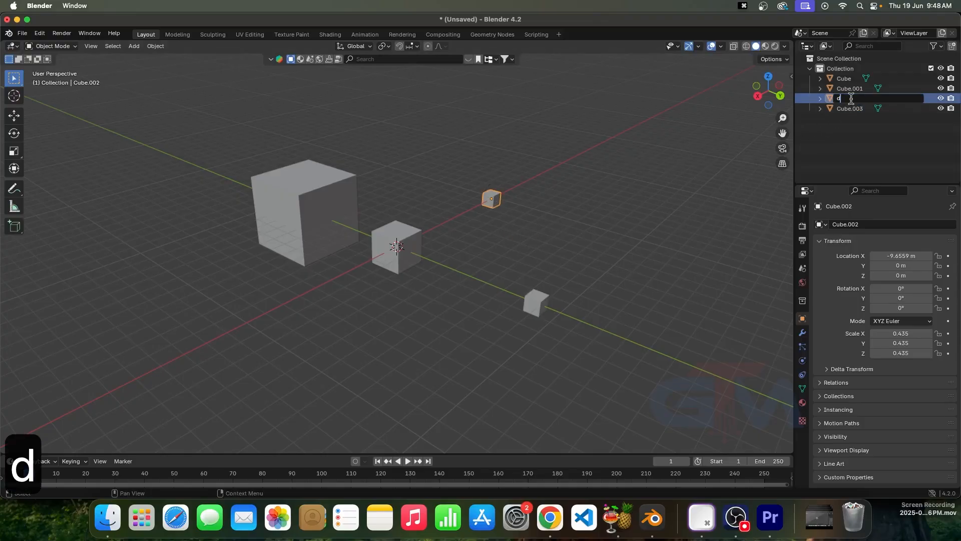
pyautogui.press('BackSpace')
pyautogui.write('sa')
pyautogui.press('BackSpace')
pyautogui.write('on')
pyautogui.write('1')
pyautogui.click(554, 296)
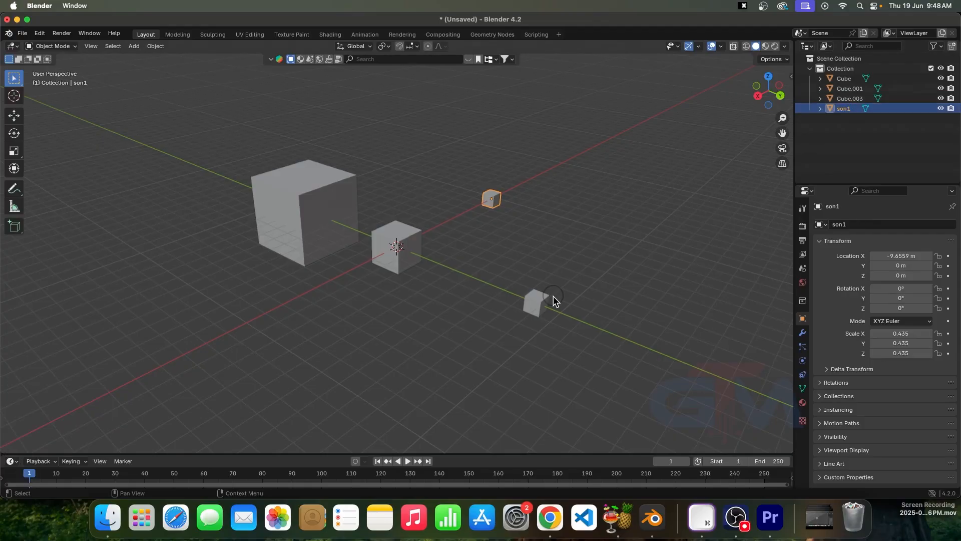
# - Rename the small cube on the Y axis to son2
pyautogui.click(539, 299)
pyautogui.doubleClick(848, 88)
pyautogui.write('son2')
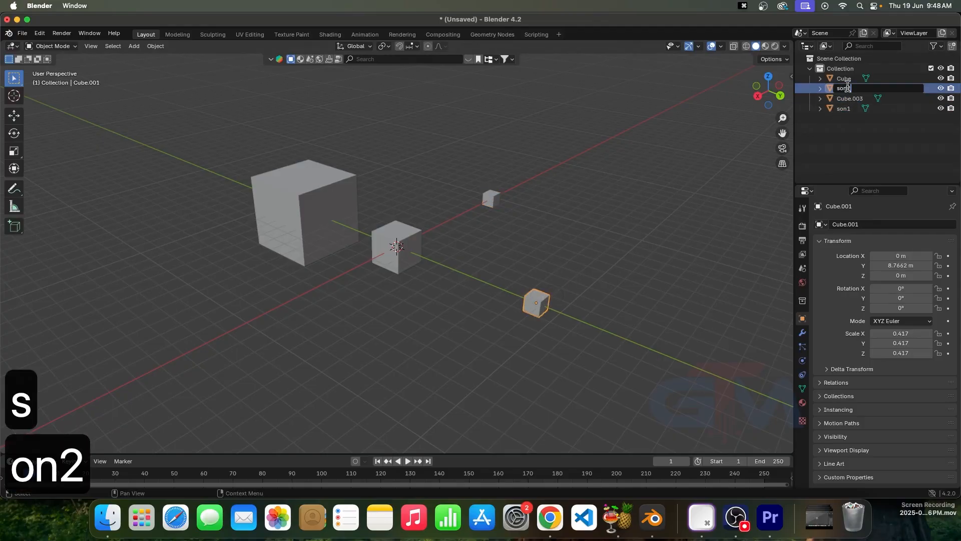
# - Rename the medium cube at the origin to father
pyautogui.click(418, 240)
pyautogui.doubleClick(838, 79)
pyautogui.write('d')
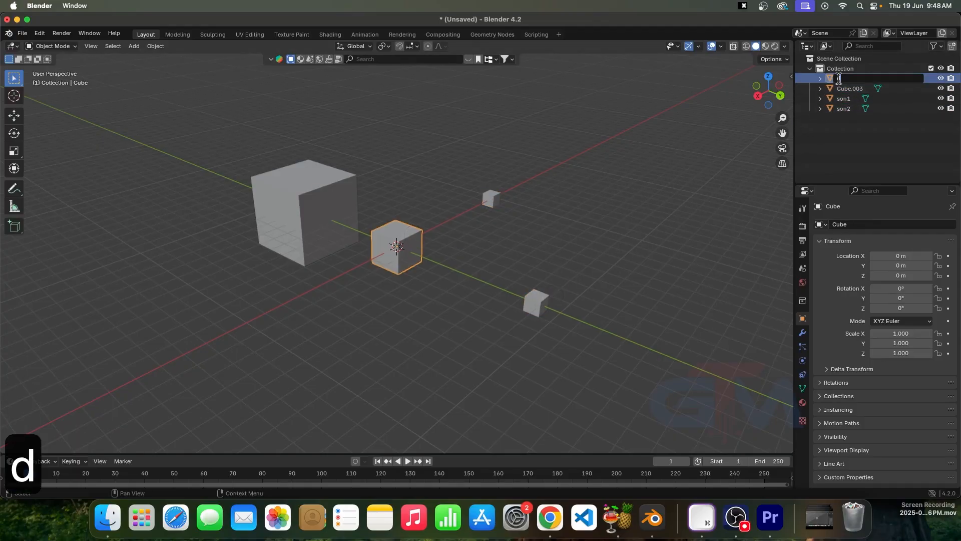
pyautogui.press('BackSpace')
pyautogui.write('father')
# - Rename the largest cube to Grand father
pyautogui.click(305, 196)
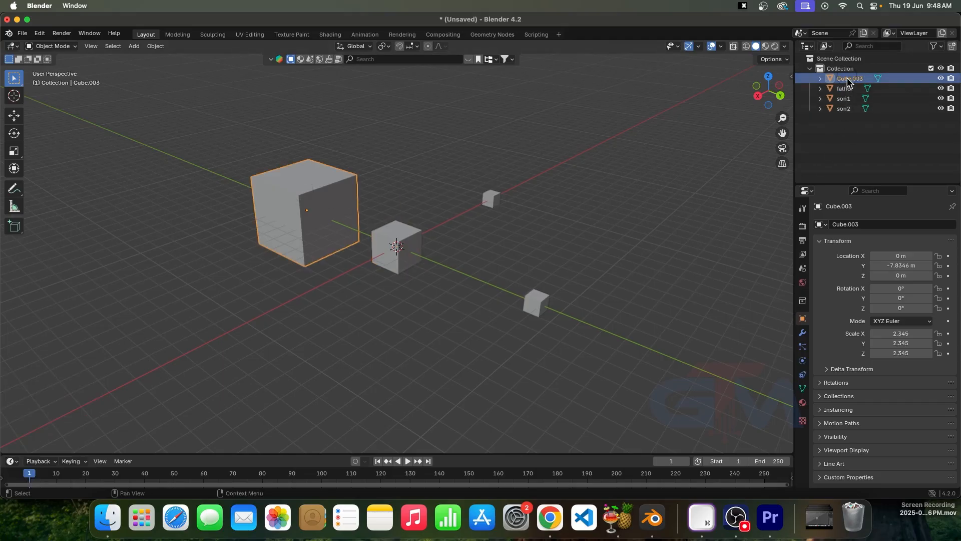
pyautogui.doubleClick(847, 78)
pyautogui.write('Grand father')
pyautogui.press('Return')
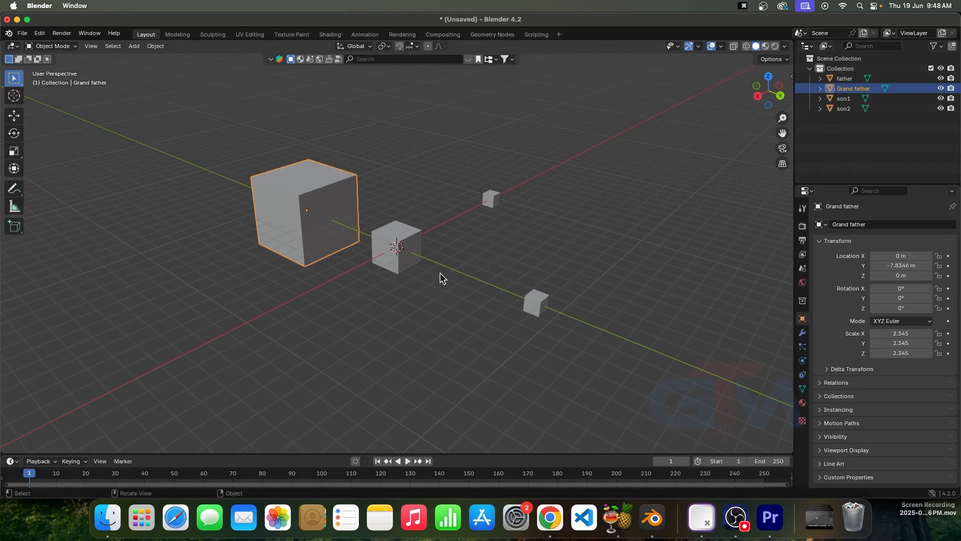
pyautogui.click(489, 198)
pyautogui.click(536, 301)
pyautogui.click(519, 220)
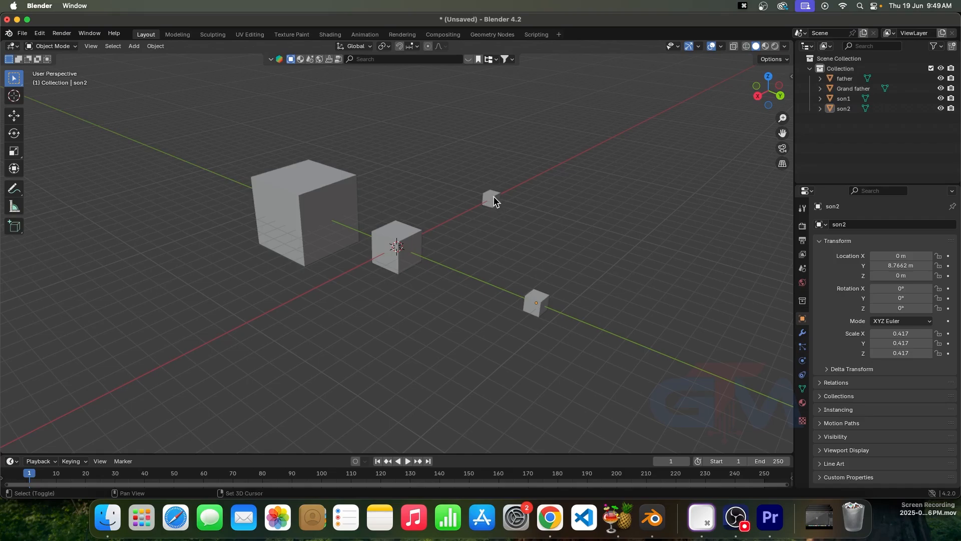
# - Parent son1 and son2 to father with the Object parent type and expand father's hierarchy in the scene list
pyautogui.keyDown('shift'); pyautogui.click(494, 197); pyautogui.keyUp('shift')
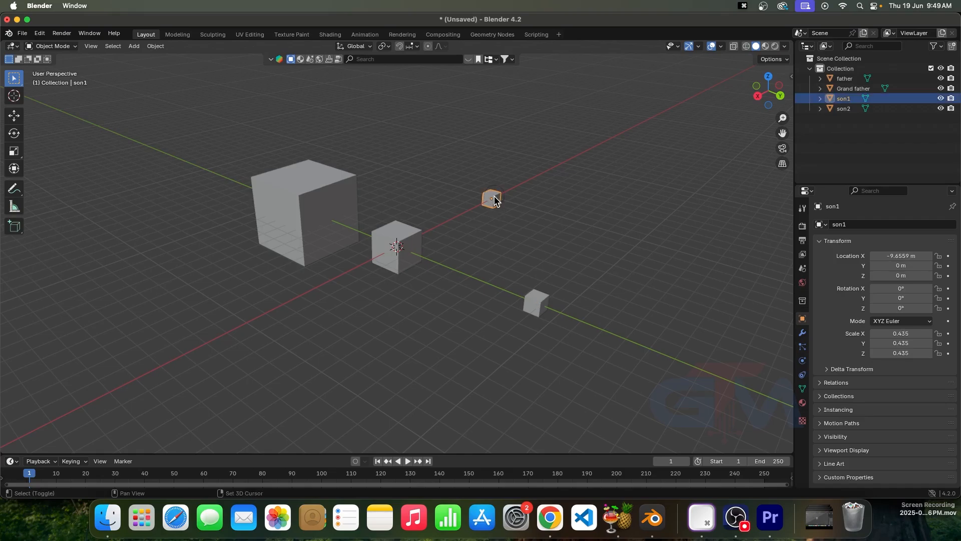
pyautogui.keyDown('shift'); pyautogui.click(538, 301); pyautogui.keyUp('shift')
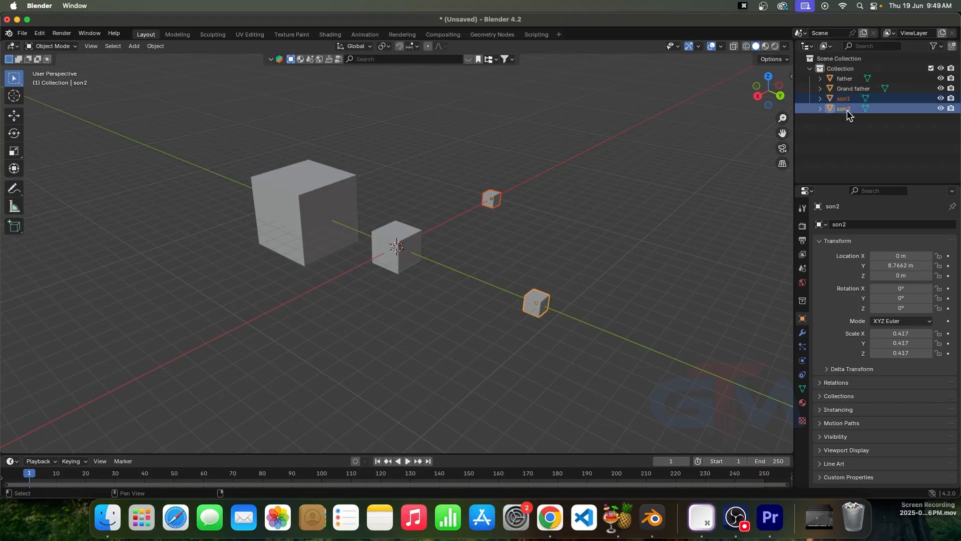
pyautogui.keyDown('shift'); pyautogui.click(413, 234); pyautogui.keyUp('shift')
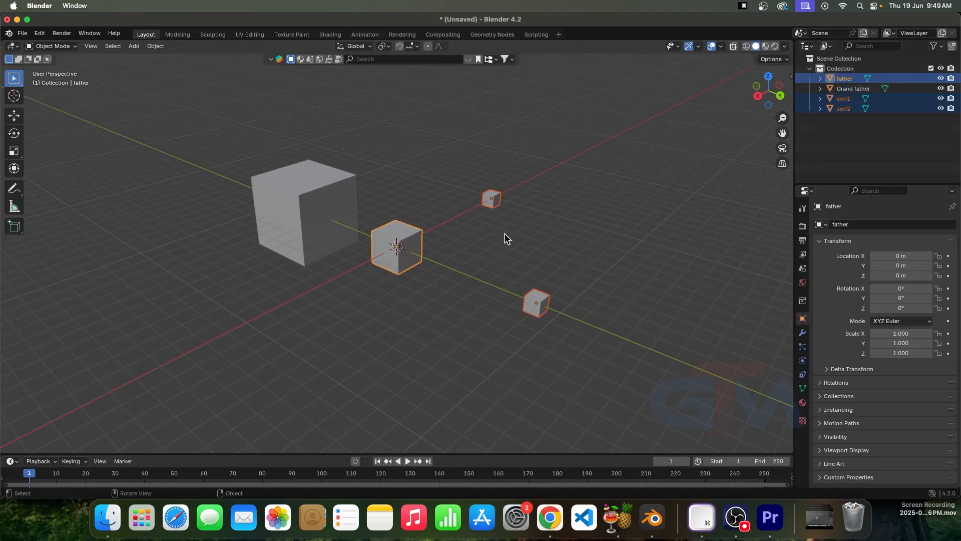
pyautogui.rightClick(425, 230)
pyautogui.moveTo(425, 231)
pyautogui.hotkey('ctrl', 'p')
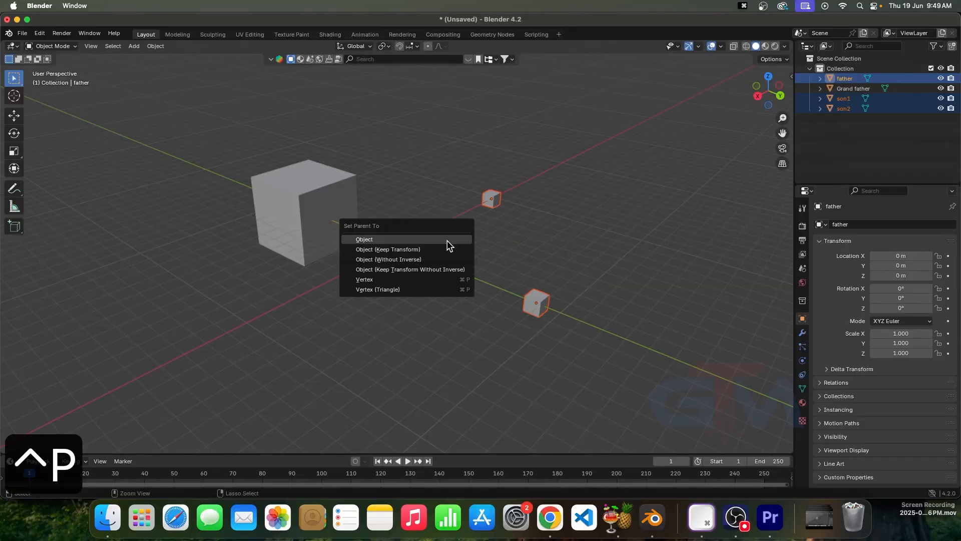
pyautogui.click(370, 242)
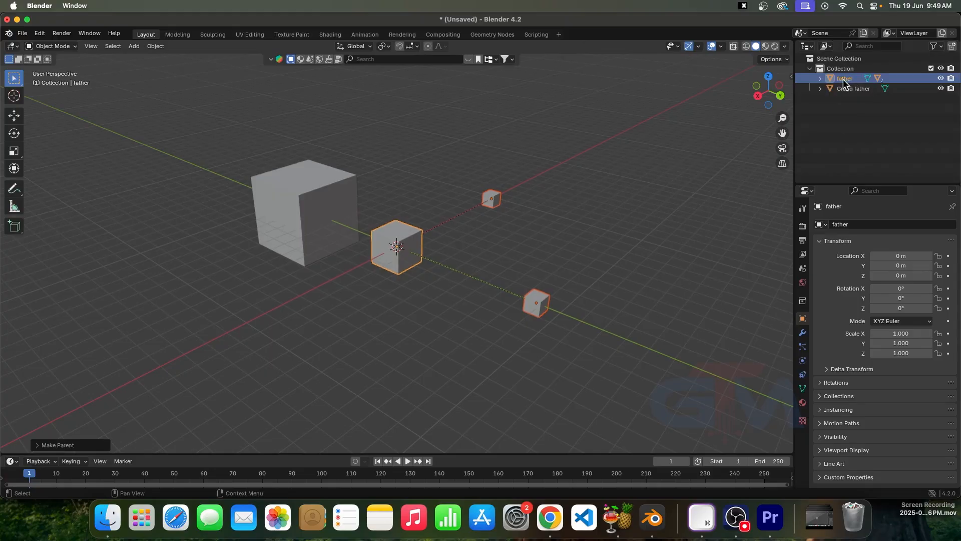
pyautogui.click(818, 78)
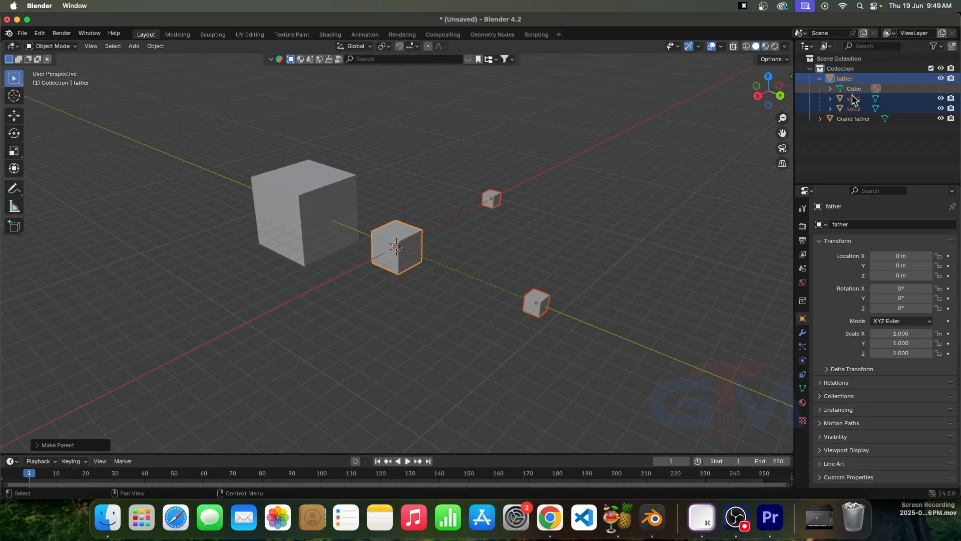
# - Rotate father freehand to test how its rotation carries son1 and son2 along
pyautogui.click(433, 234)
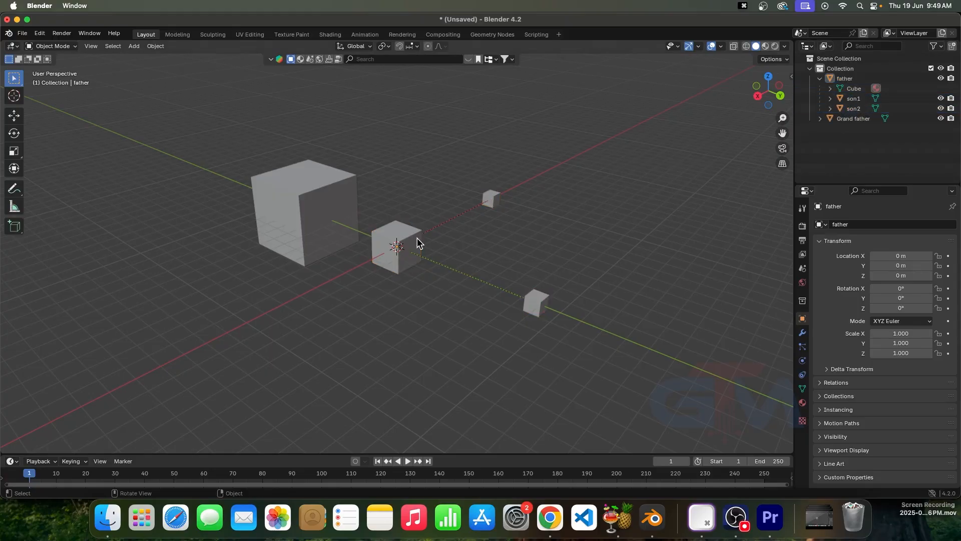
pyautogui.click(416, 239)
pyautogui.press('r')
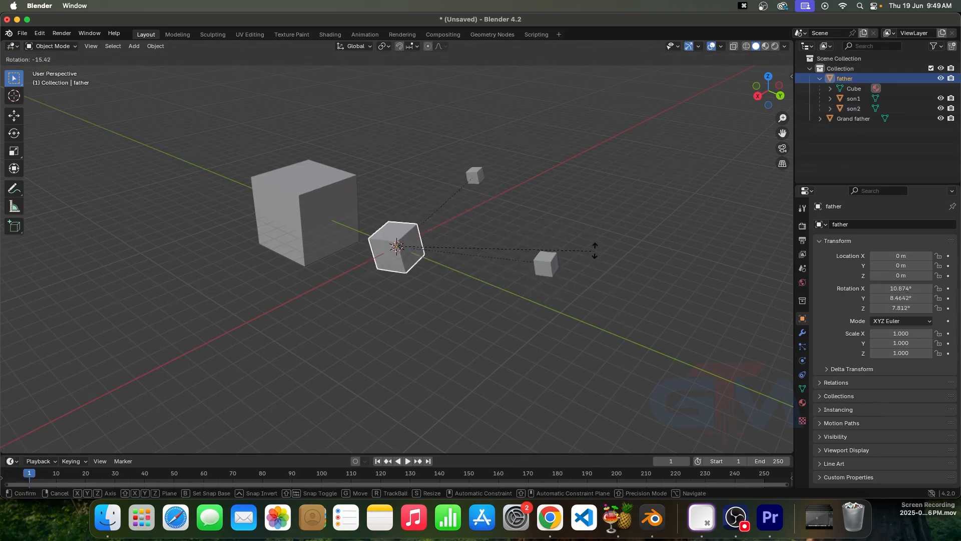
pyautogui.click(530, 283)
# - Rotate son2 and son1 individually, son2 to about X 41°, Y 21°, Z 32° and son1 to about X 68°, Y 20°, Z 54°
pyautogui.click(548, 238)
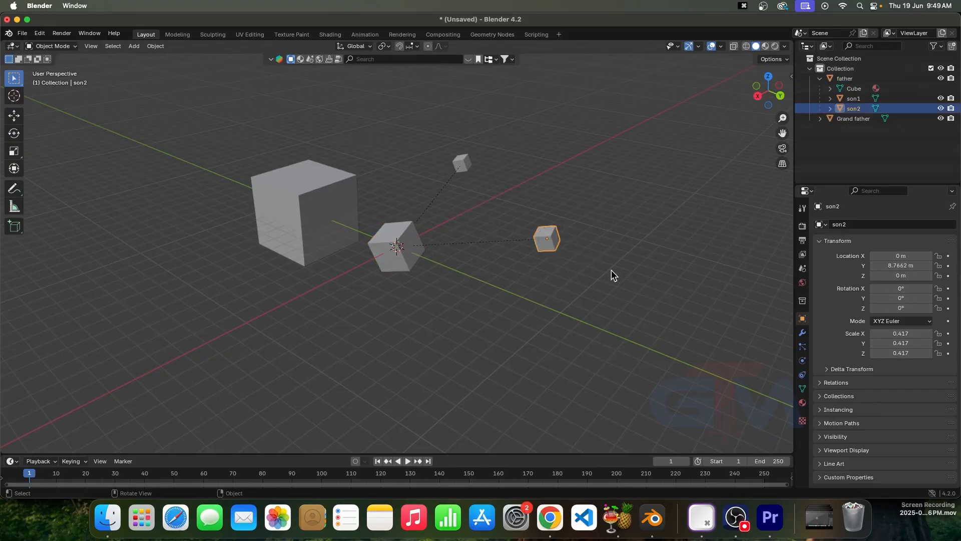
pyautogui.press('r')
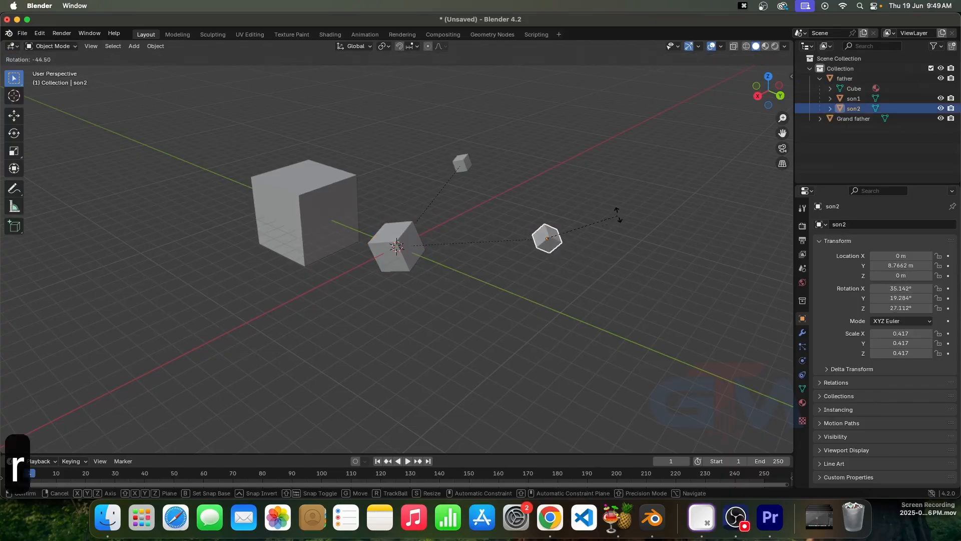
pyautogui.click(614, 209)
pyautogui.click(463, 169)
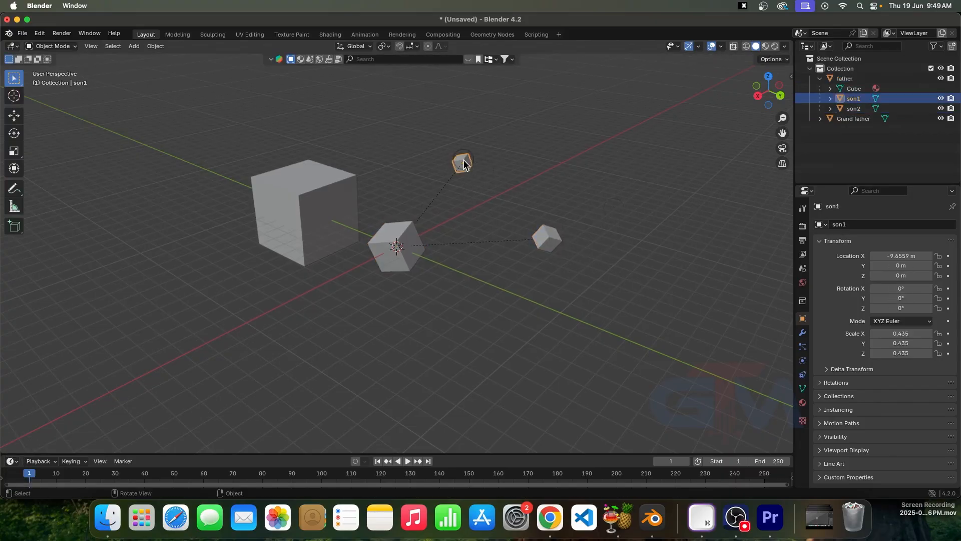
pyautogui.press('r')
pyautogui.click(484, 128)
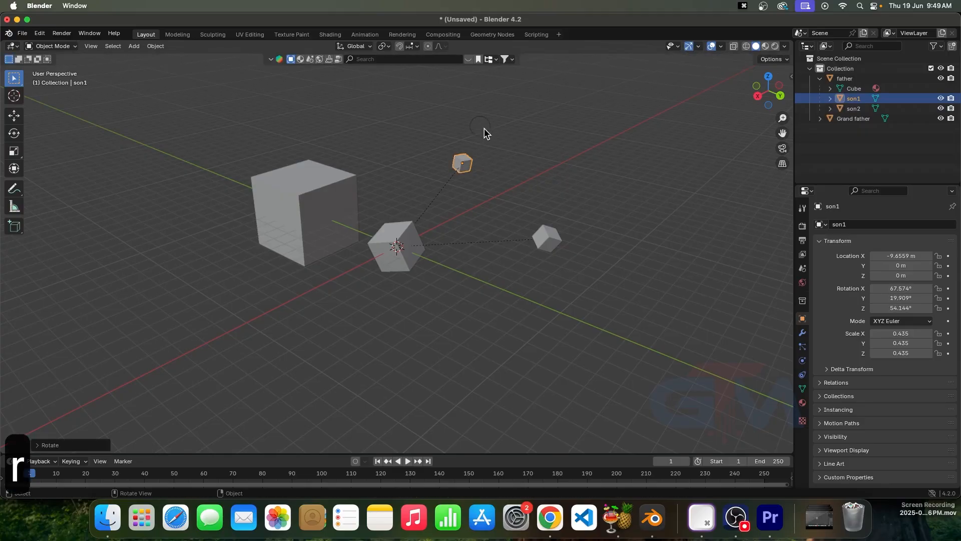
# - Undo the test rotations of son1, son2 and father
pyautogui.press('super+z')
pyautogui.press('super+z')
pyautogui.press('super+z')
pyautogui.press('super+z')
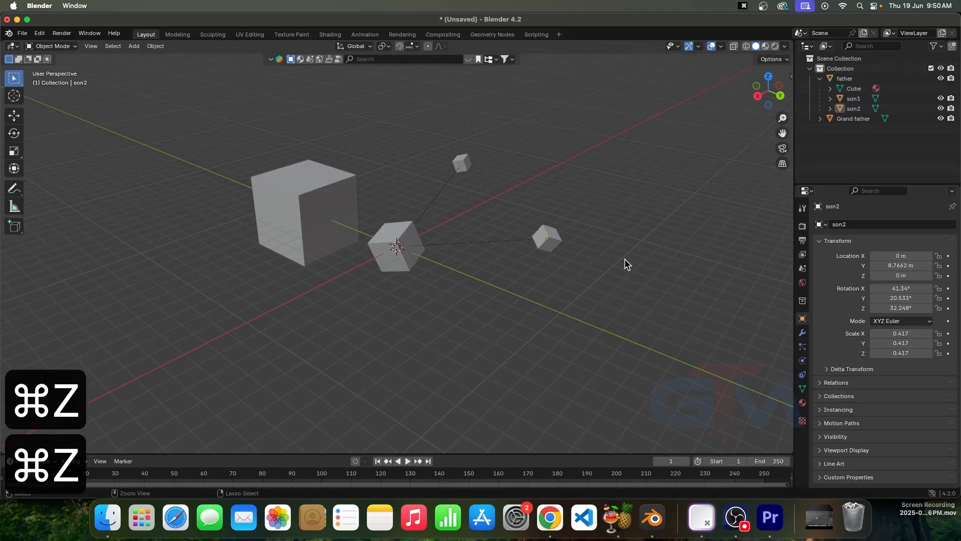
pyautogui.press('super+z')
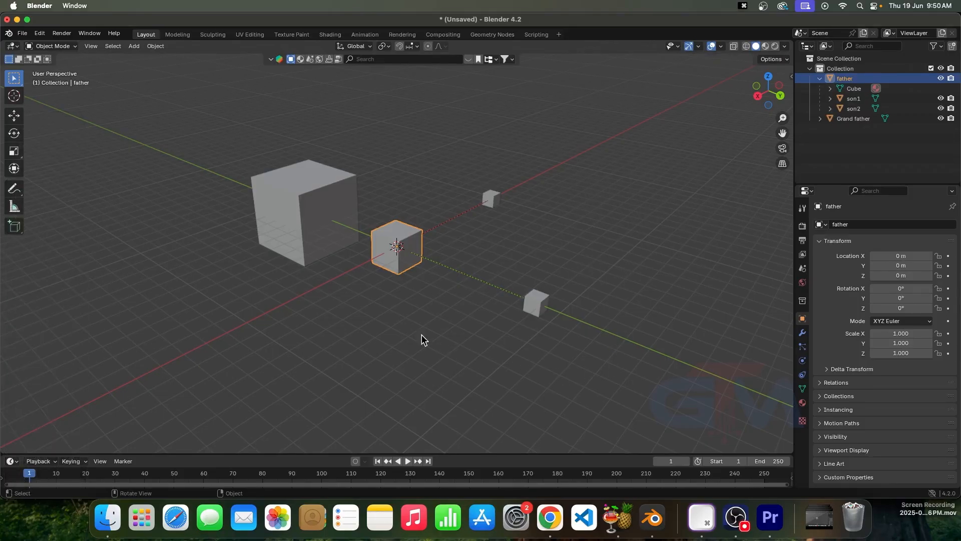
# - Parent father to Grand father with the Object parent type and expand Grand father's hierarchy in the scene list
pyautogui.click(522, 232)
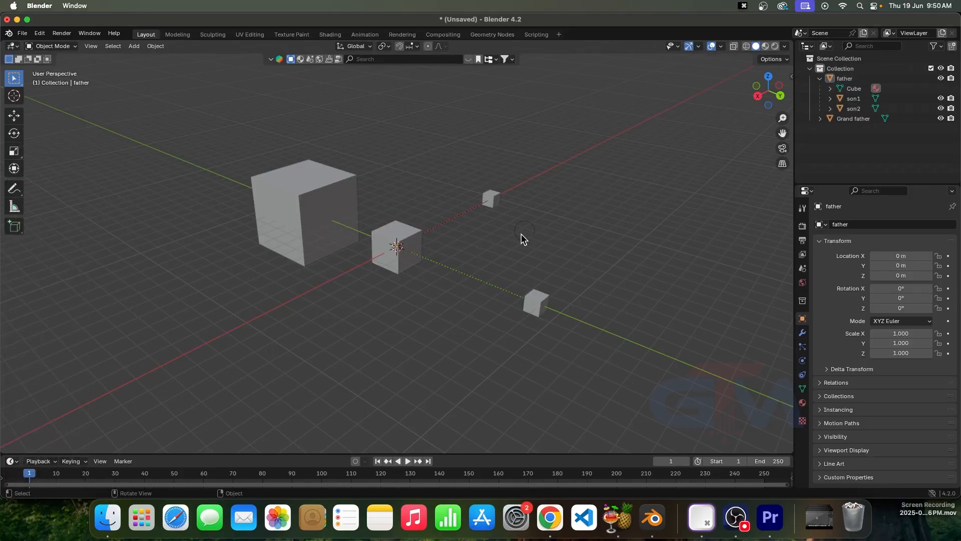
pyautogui.click(414, 237)
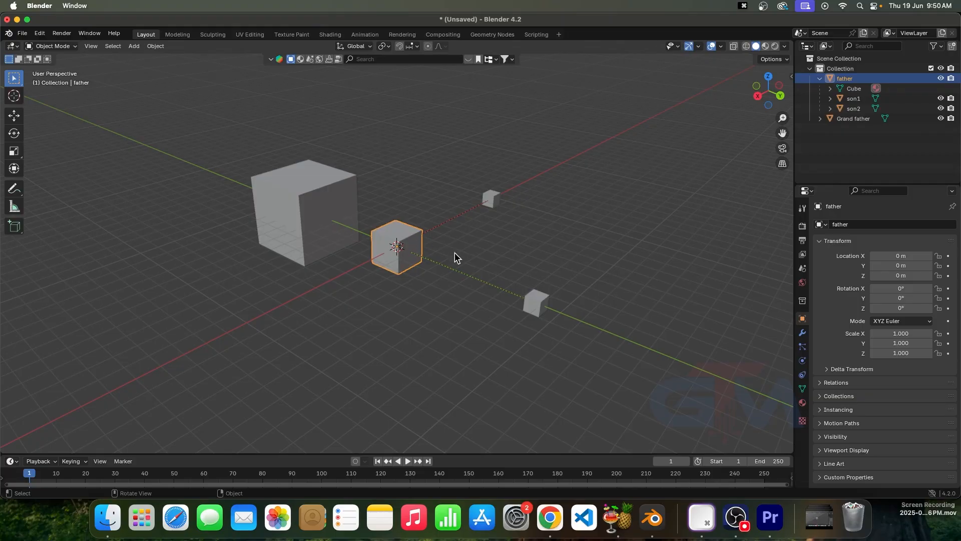
pyautogui.keyDown('shift'); pyautogui.click(325, 200); pyautogui.keyUp('shift')
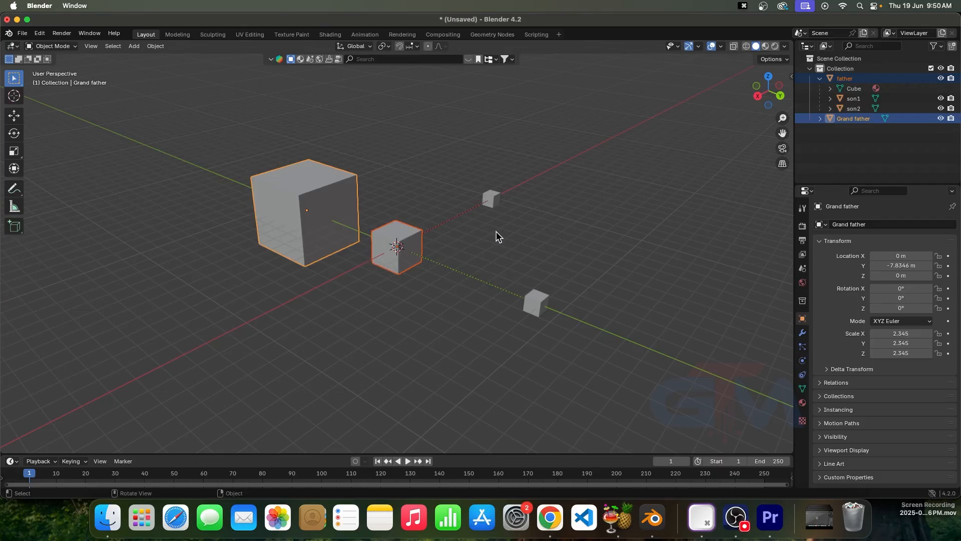
pyautogui.hotkey('ctrl', 'p')
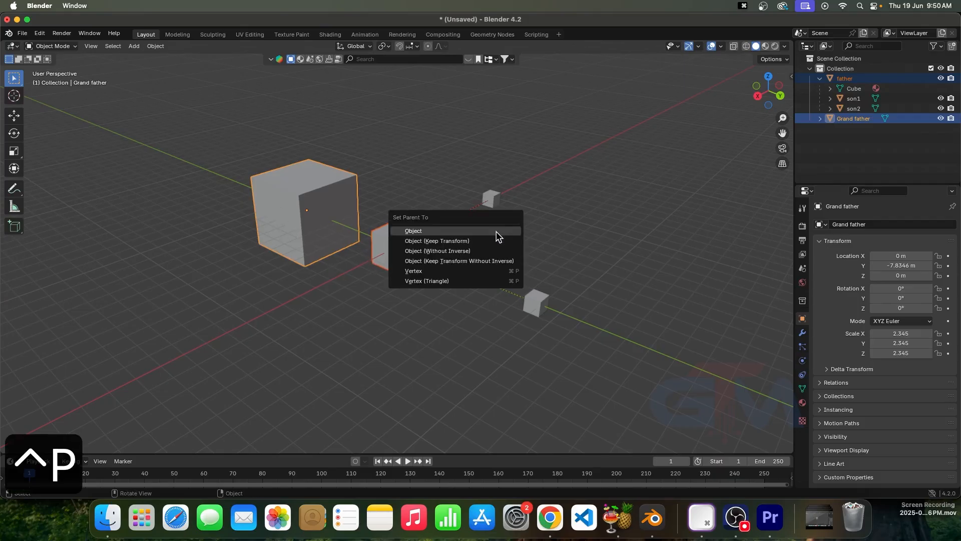
pyautogui.click(496, 234)
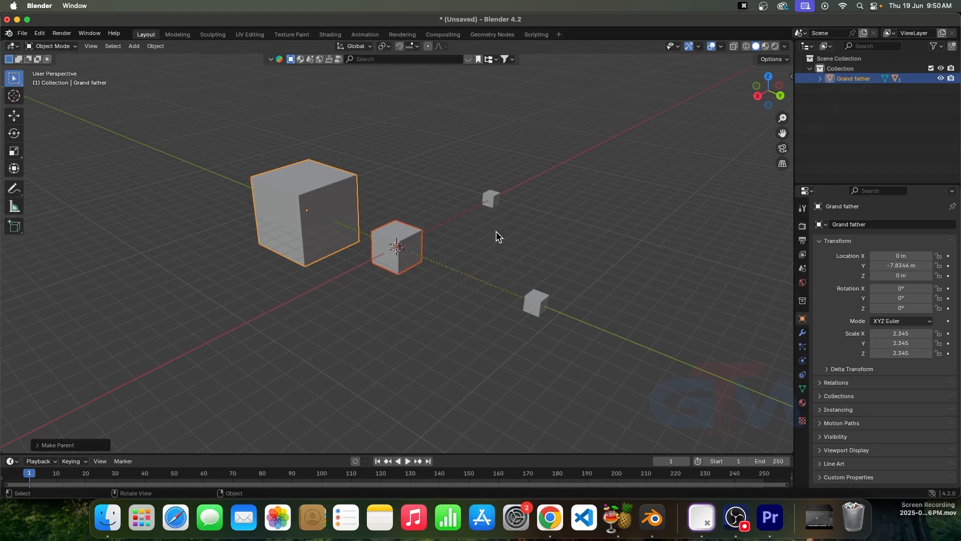
pyautogui.click(331, 201)
pyautogui.click(820, 79)
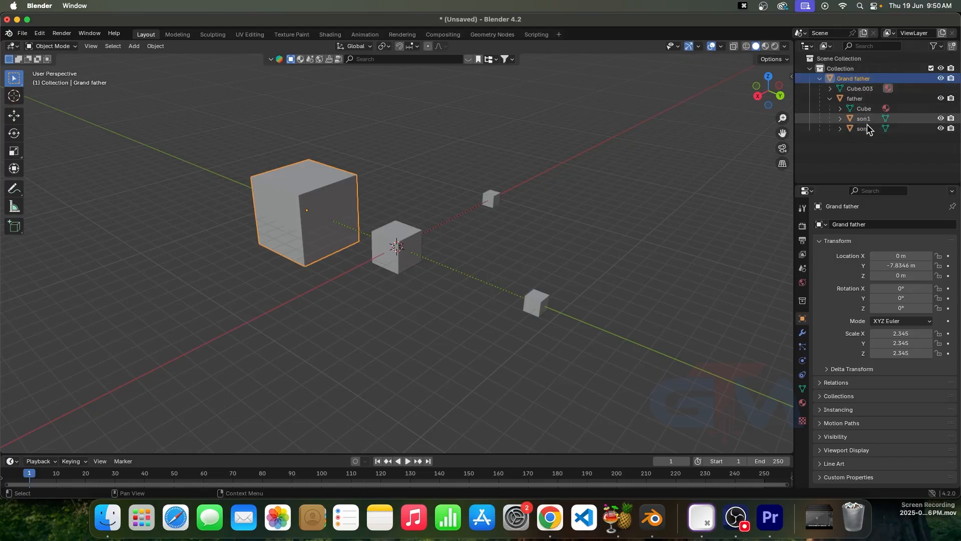
# - Rotate Grand father freehand to about X -1.6°, Y -1.4°, Z -1.0° to test the whole hierarchy
pyautogui.click(411, 212)
pyautogui.click(317, 217)
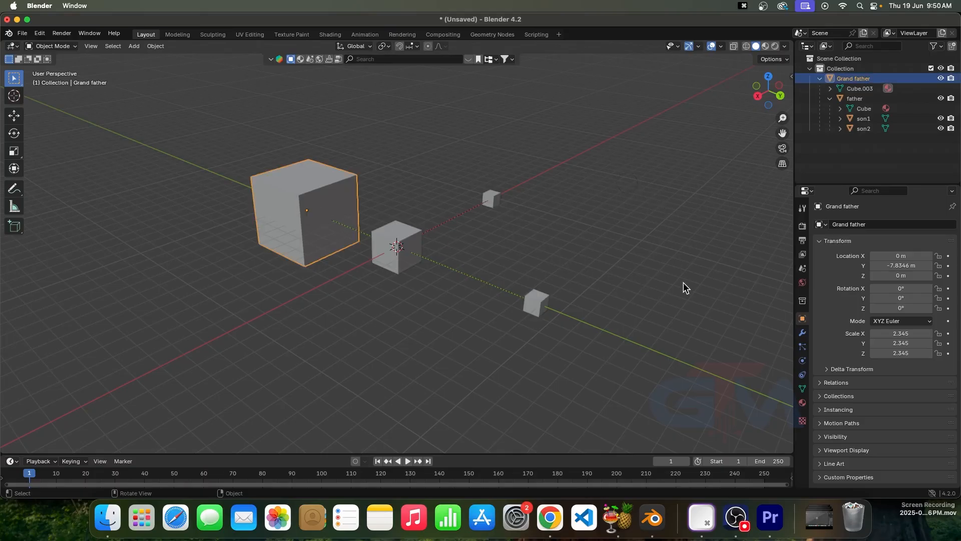
pyautogui.press('r')
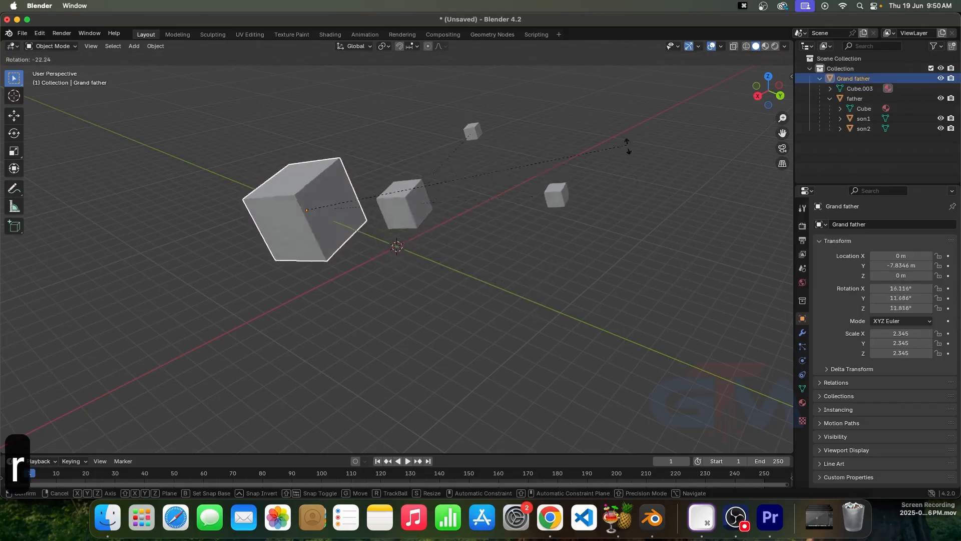
pyautogui.click(588, 279)
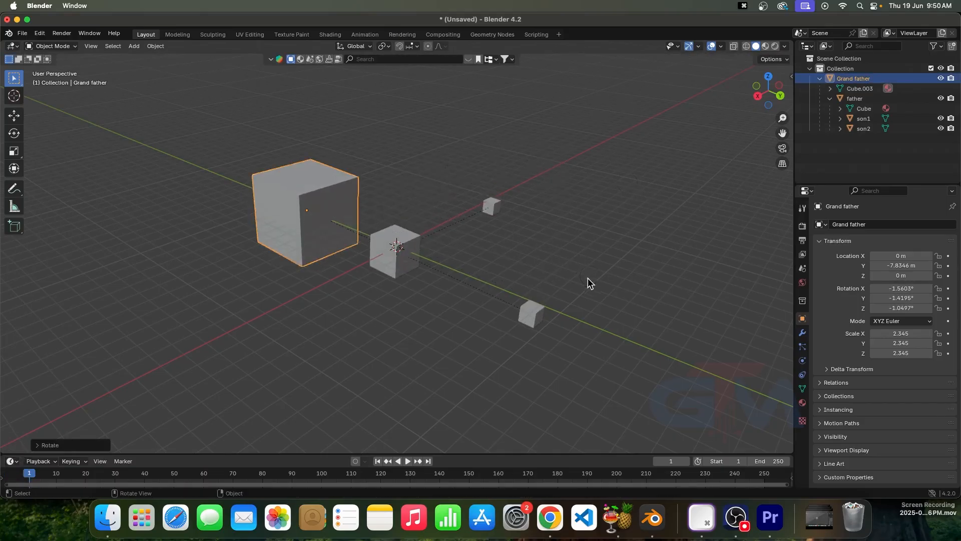
# - Rotate father freehand to about X 20.5°, Y 14°, Z 15.2° to test its effect on the sons
pyautogui.click(414, 250)
pyautogui.press('r')
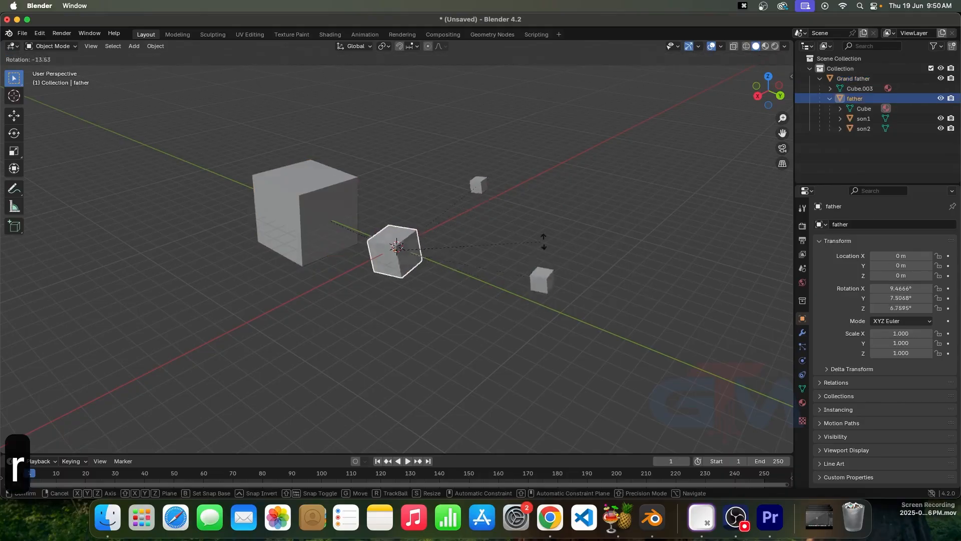
pyautogui.click(539, 205)
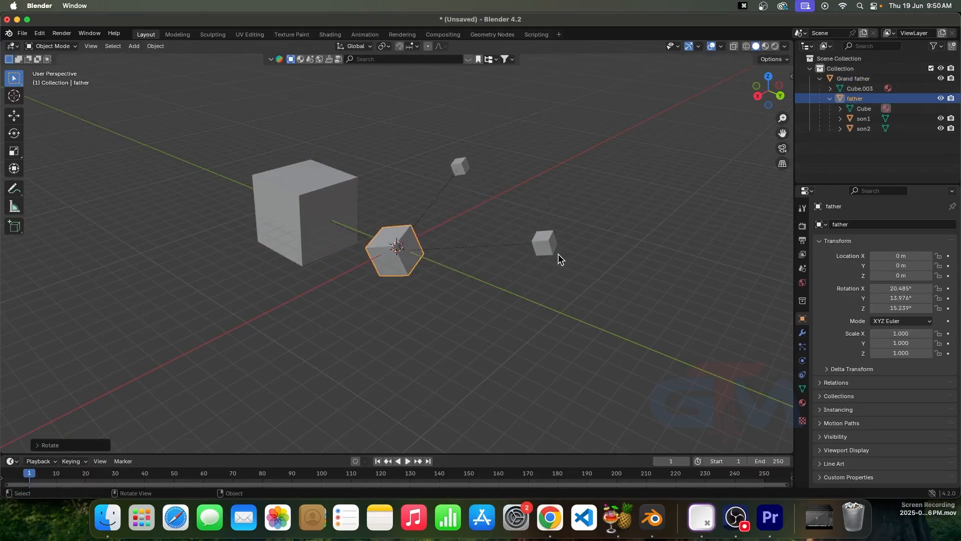
# - Rotate son2 freehand to about X 80°, Y 16°, Z 64.5° and scale it up uniformly
pyautogui.click(548, 241)
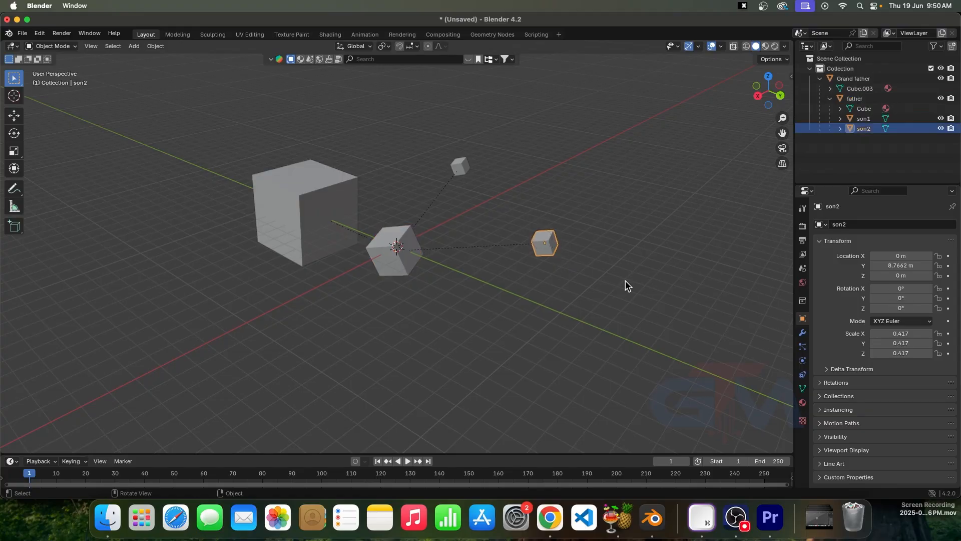
pyautogui.press('r')
pyautogui.click(575, 173)
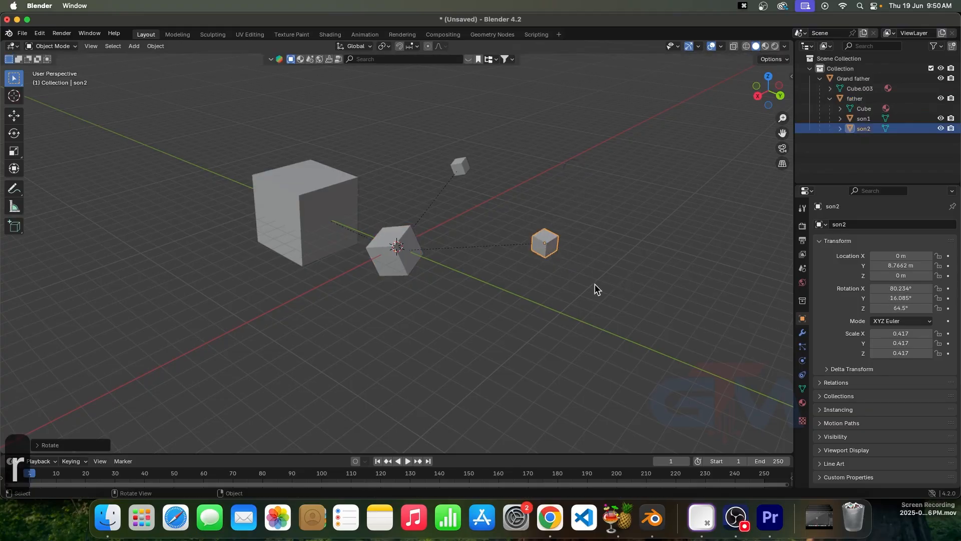
pyautogui.press('s')
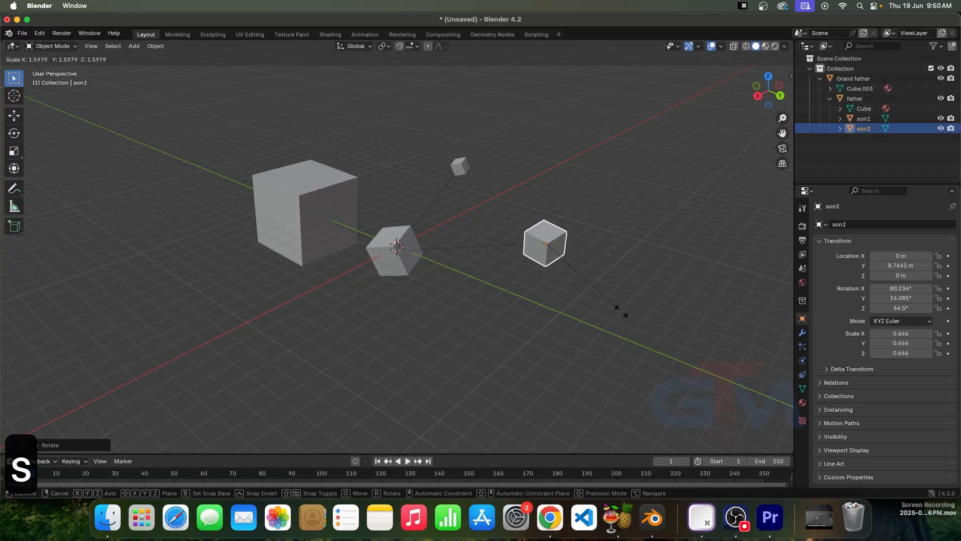
pyautogui.click(635, 321)
# - Move the selection up the hierarchy from son2 to Grand father and rotate Grand father freehand again
pyautogui.press('[')
pyautogui.press('[')
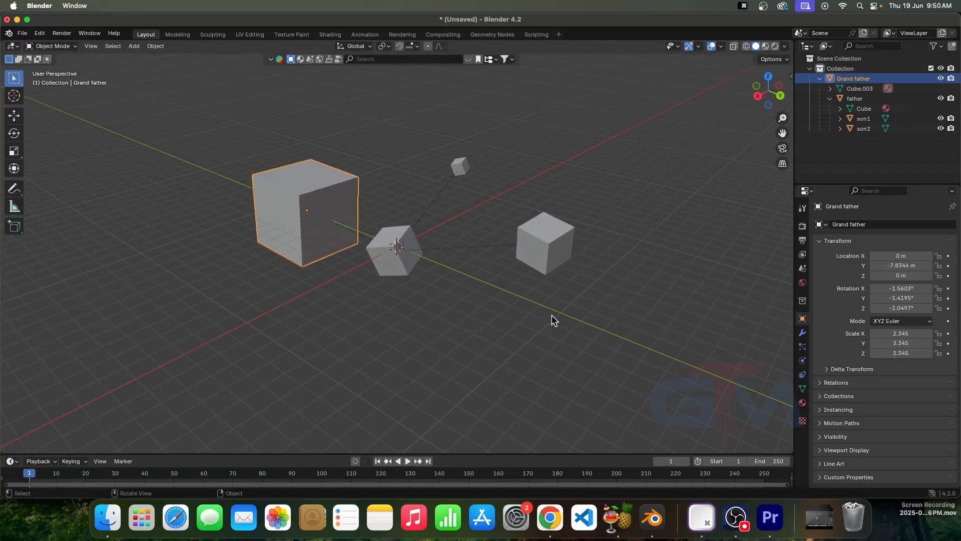
pyautogui.press('r')
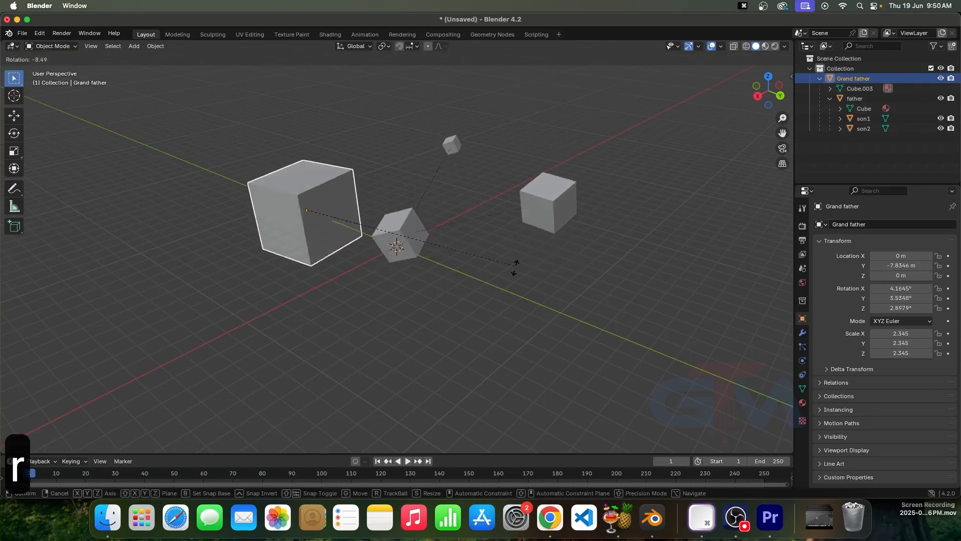
pyautogui.click(495, 334)
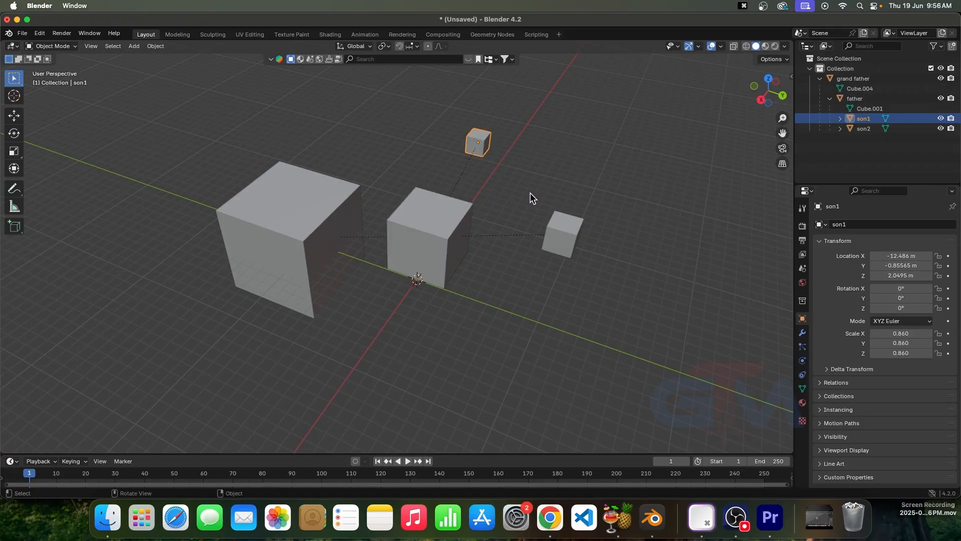
# - Remove son1 from father using the plain Clear Parent option
pyautogui.hotkey('alt', 'p')
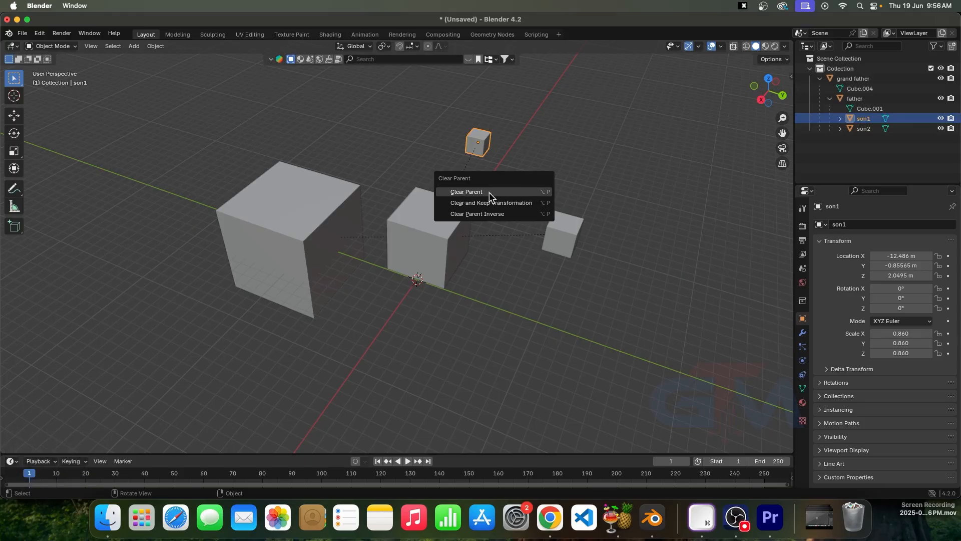
pyautogui.click(466, 192)
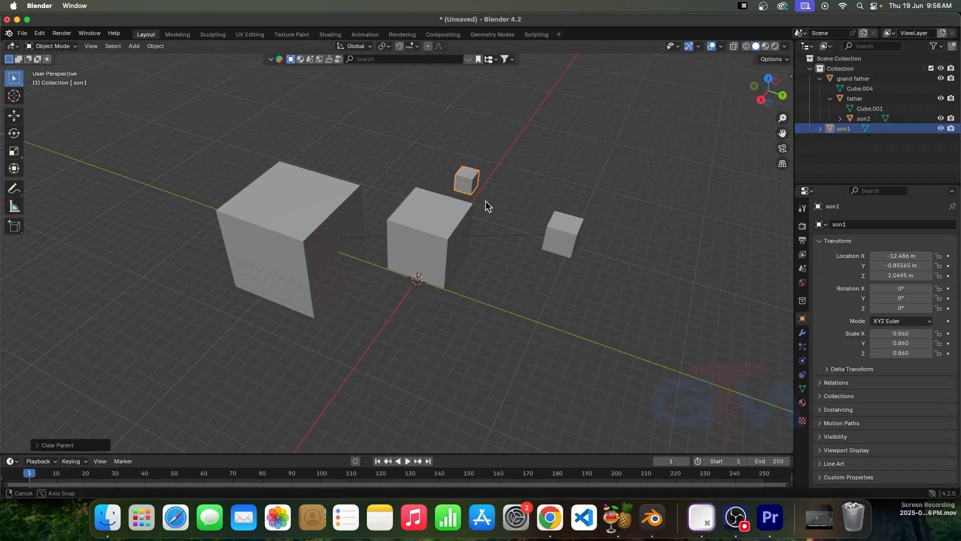
# - Move father freehand to about X -5.5 m, Y 6.6 m, Z -1.0 m to check which cubes still follow it
pyautogui.moveTo(485, 200)
pyautogui.mouseDown(button='middle')
pyautogui.moveTo(451, 201)
pyautogui.moveTo(491, 205)
pyautogui.mouseUp(button='middle')
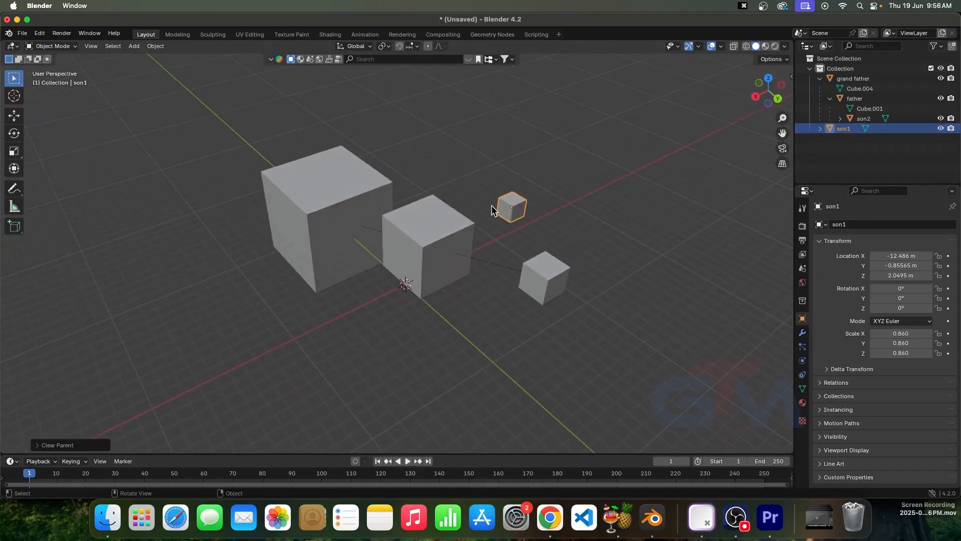
pyautogui.click(457, 233)
pyautogui.press('g')
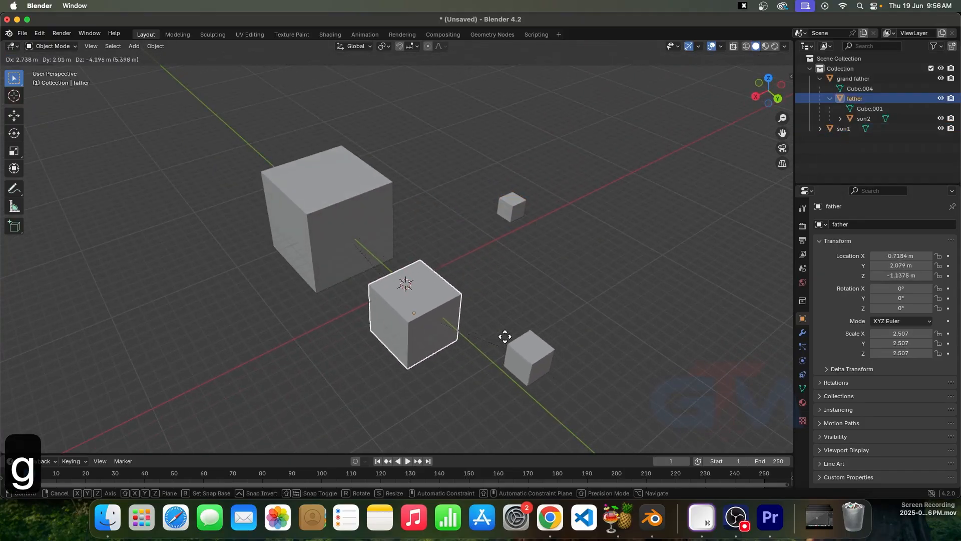
pyautogui.click(566, 295)
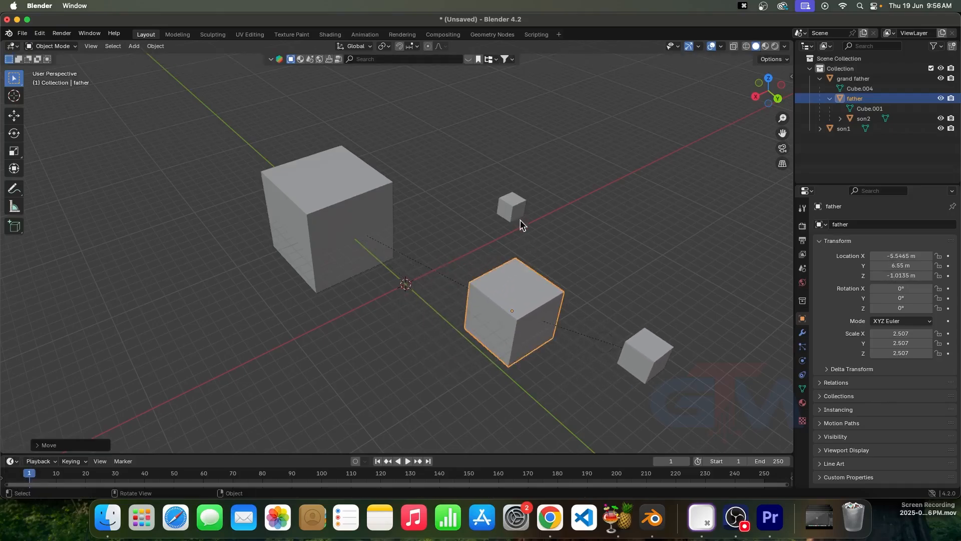
pyautogui.moveTo(592, 326); pyautogui.dragTo(499, 258, button='middle')
pyautogui.click(476, 302)
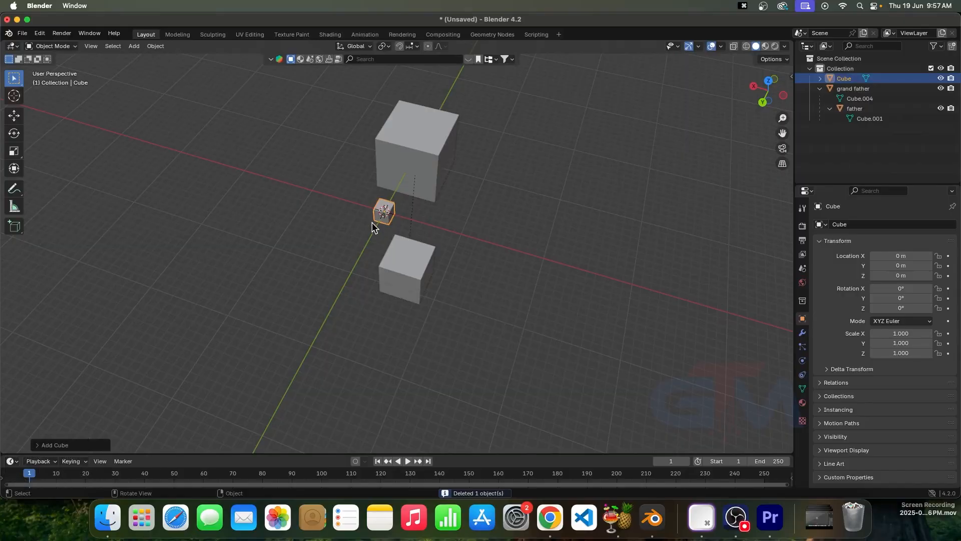
# - Move father away from the small cube at the origin, to about X -12.0 m, Y 7.7 m, Z 1.9 m
pyautogui.moveTo(373, 237); pyautogui.dragTo(442, 245, button='middle')
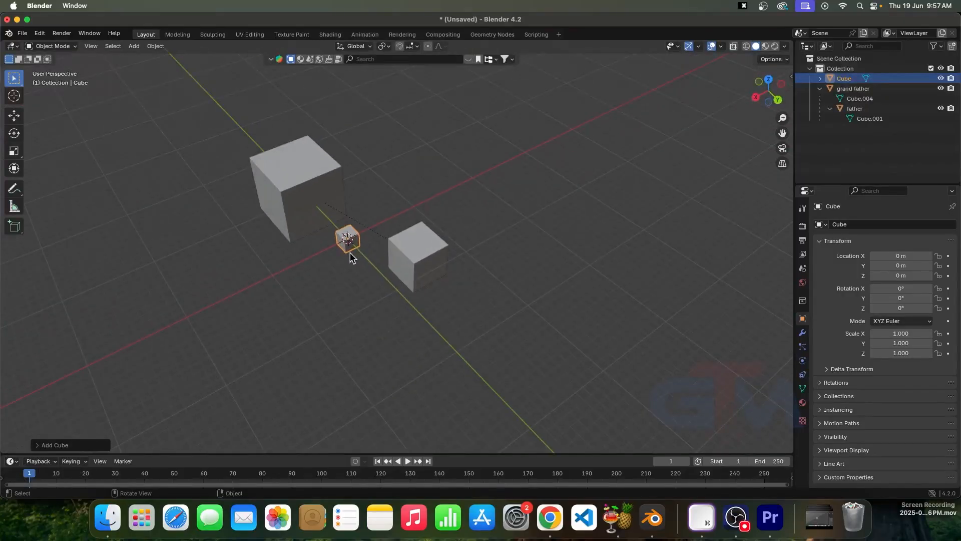
pyautogui.click(420, 248)
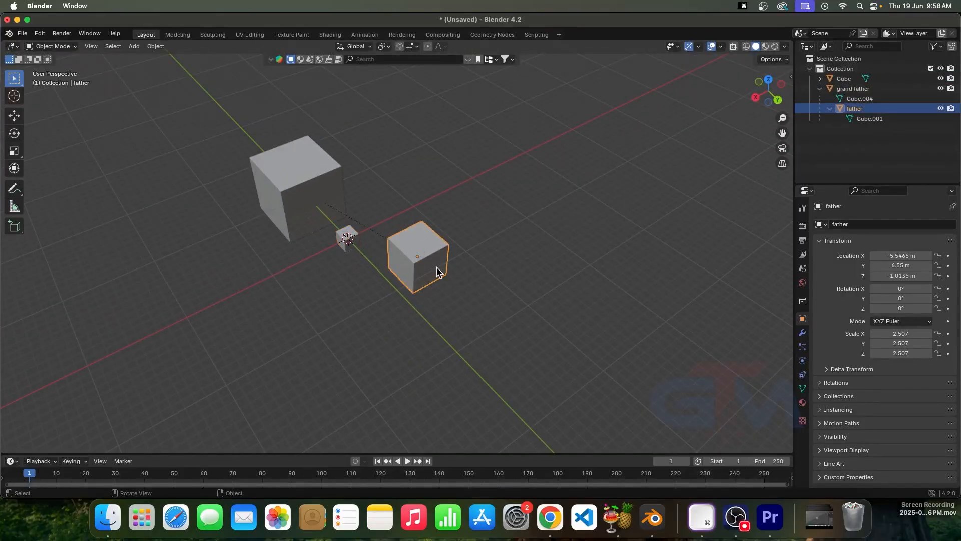
pyautogui.press('g')
pyautogui.click(376, 265)
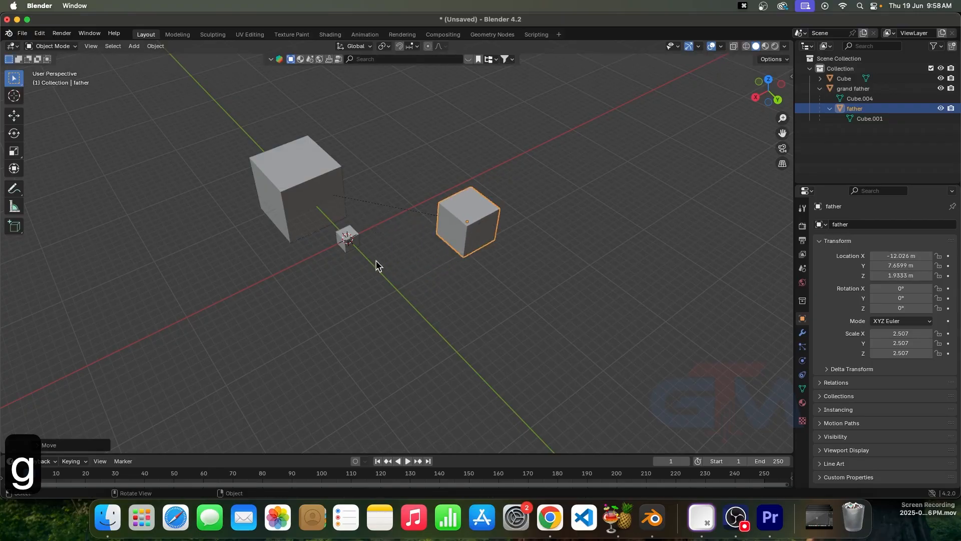
# - Parent the small cube at the origin to father using the plain Object option, and clear the selection
pyautogui.click(351, 234)
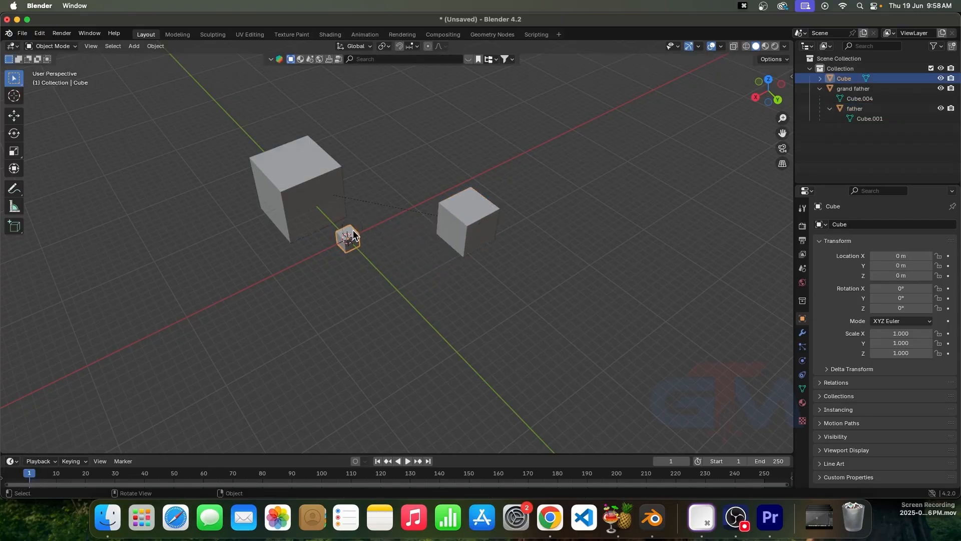
pyautogui.keyDown('shift'); pyautogui.click(462, 227); pyautogui.keyUp('shift')
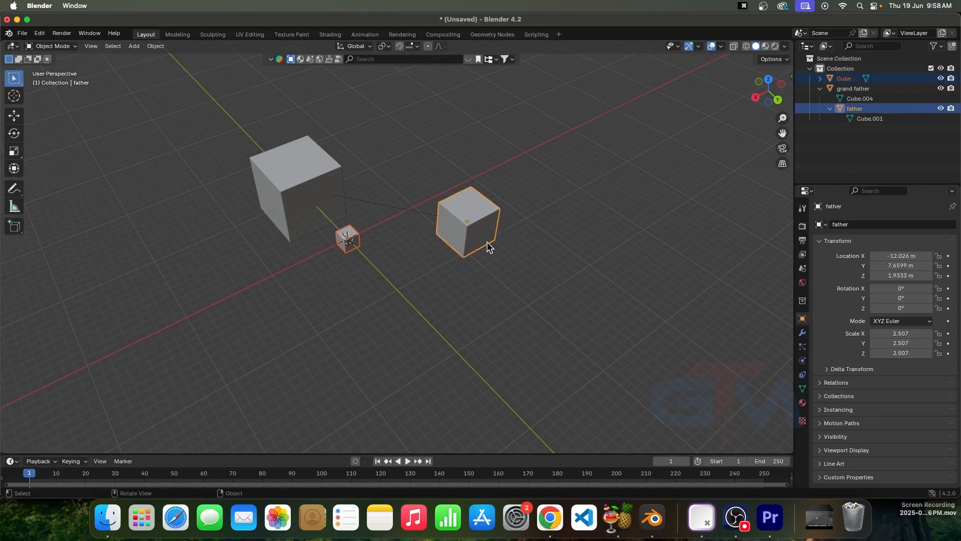
pyautogui.hotkey('ctrl', 'p')
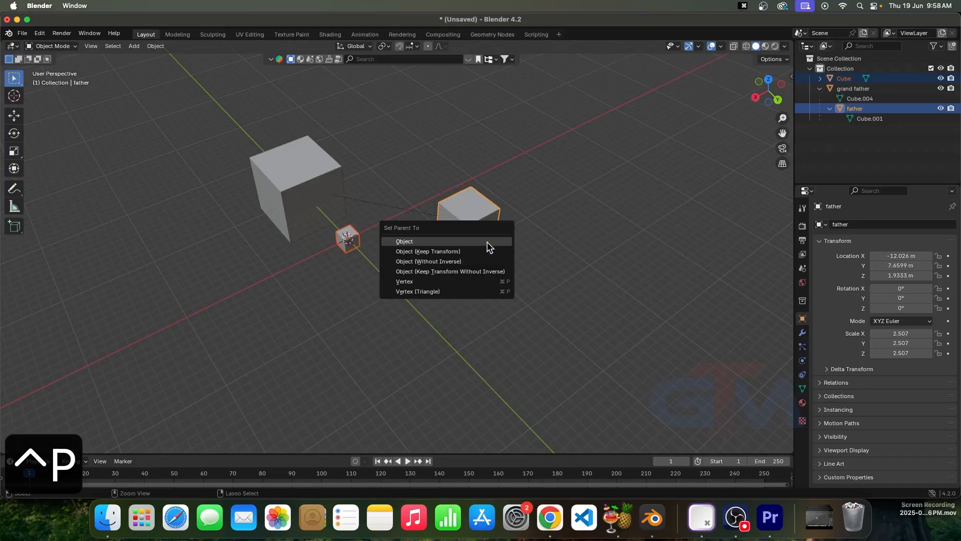
pyautogui.click(405, 243)
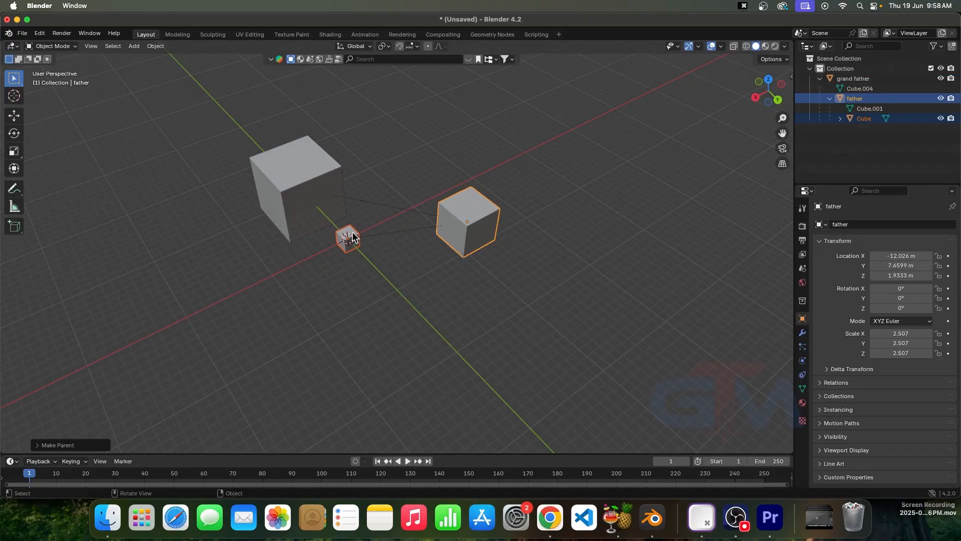
pyautogui.click(428, 283)
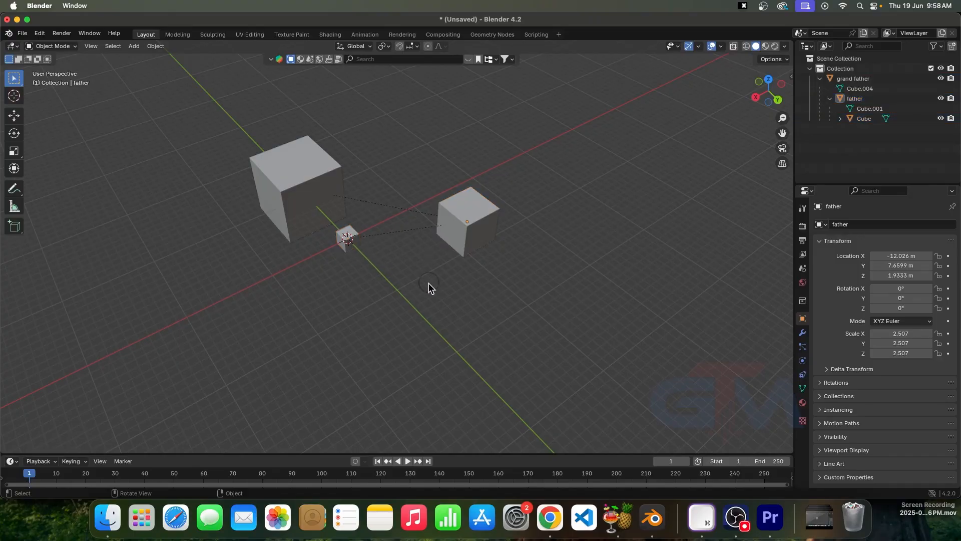
# - Move father freehand to about X -24.2 m, Y 20.6 m, Z -1.3 m to test that the small cube follows
pyautogui.click(465, 231)
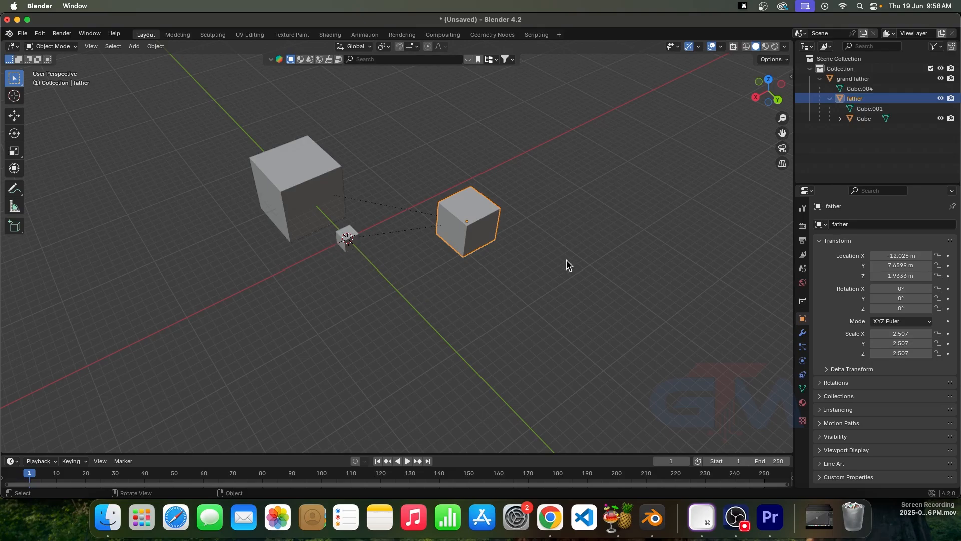
pyautogui.press('g')
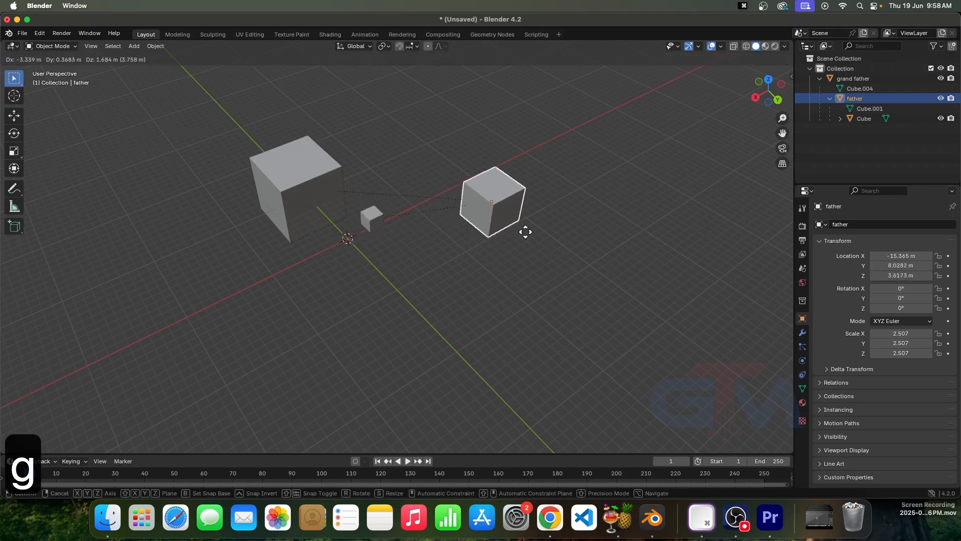
pyautogui.click(644, 295)
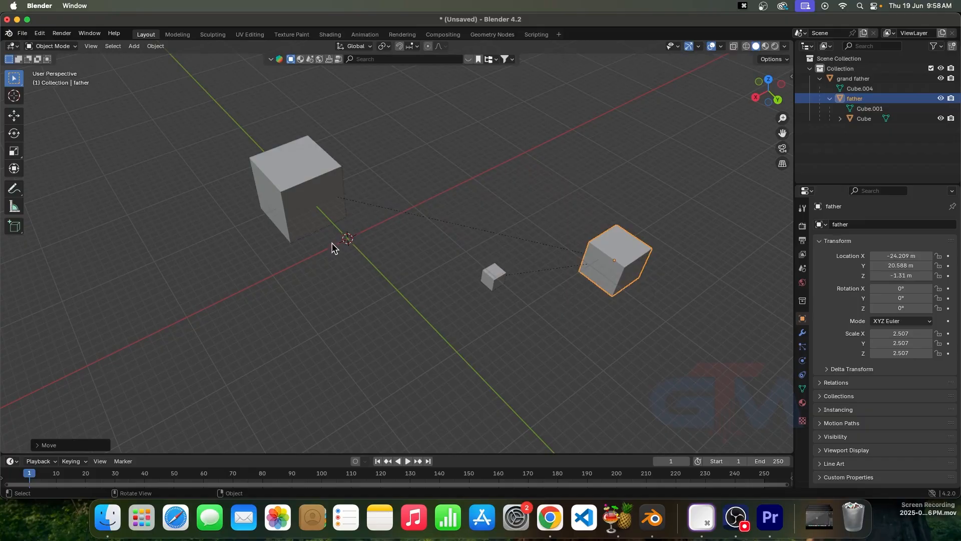
# - Try detaching the small cube from father with the plain Clear Parent option, and undo it
pyautogui.click(496, 279)
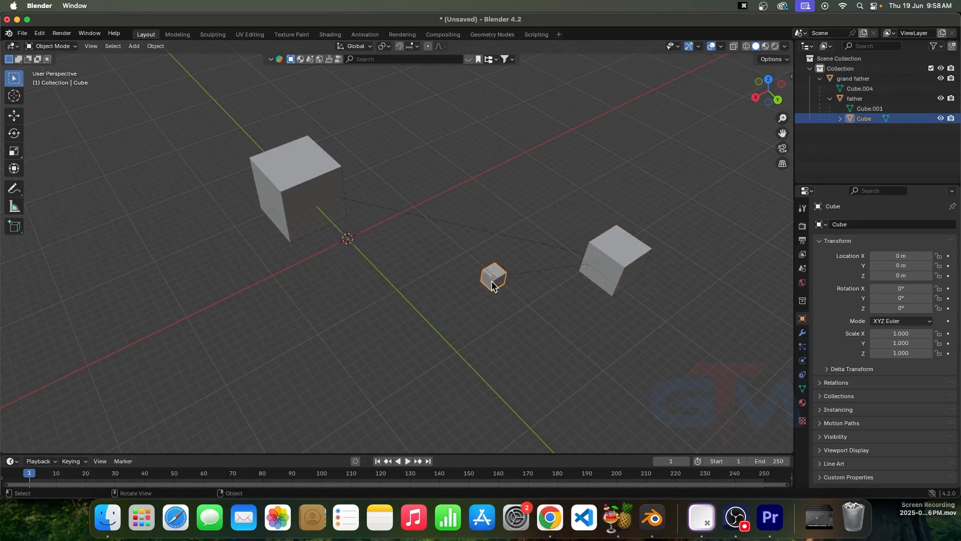
pyautogui.hotkey('alt', 'p')
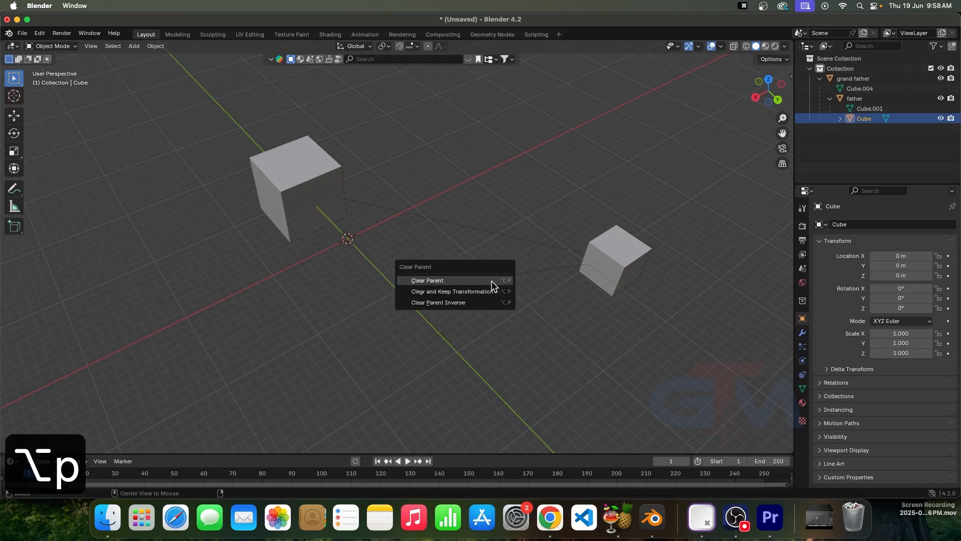
pyautogui.click(491, 280)
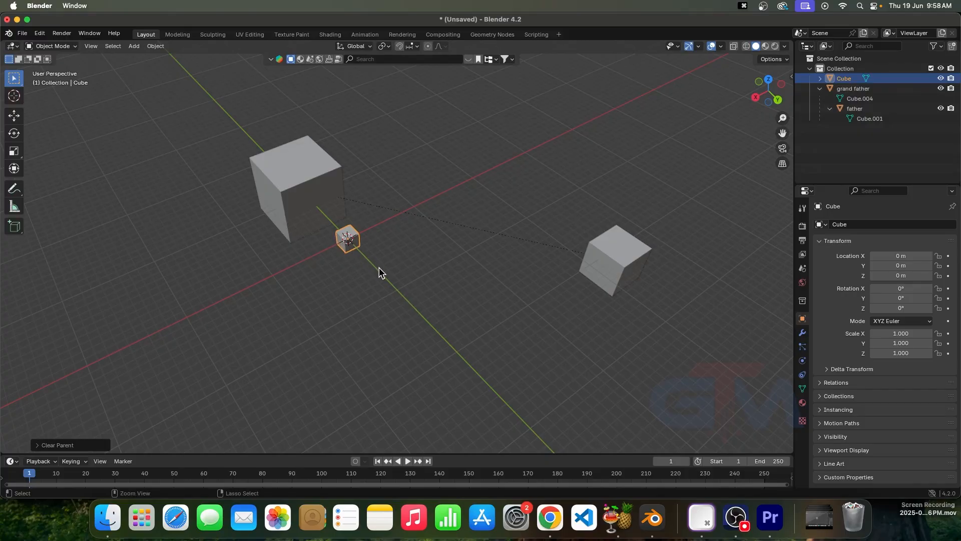
pyautogui.hotkey('ctrl', 'z')
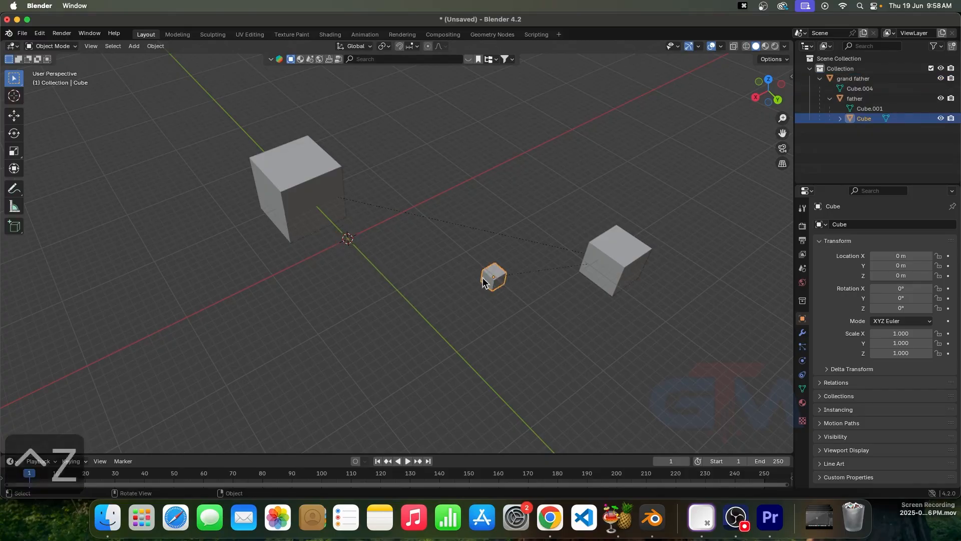
# - Detach the small cube from father using the Clear and Keep Transformation option
pyautogui.hotkey('alt', 'p')
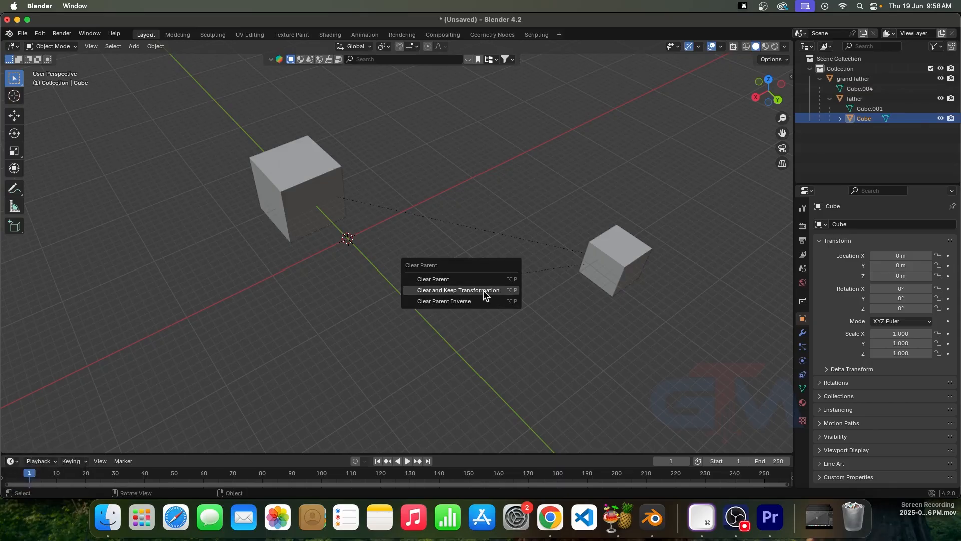
pyautogui.click(482, 290)
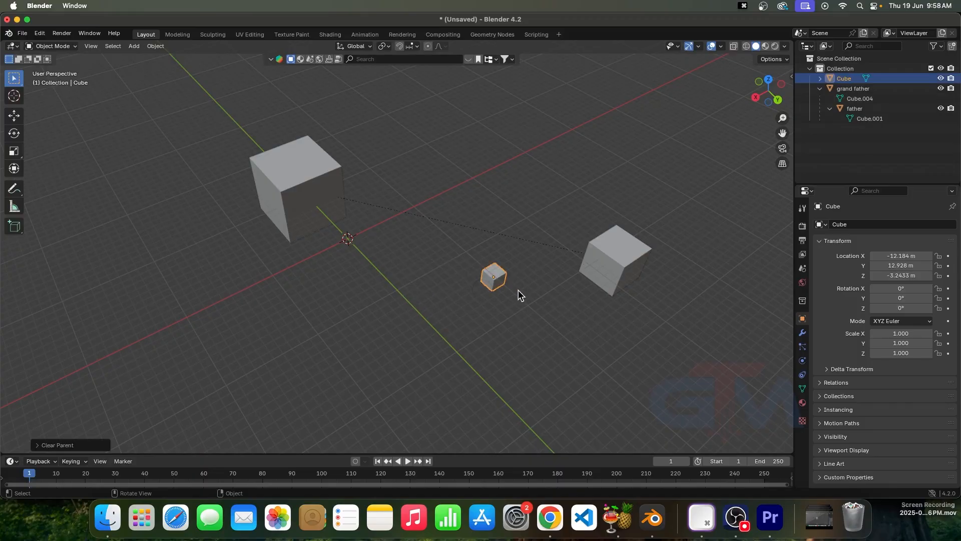